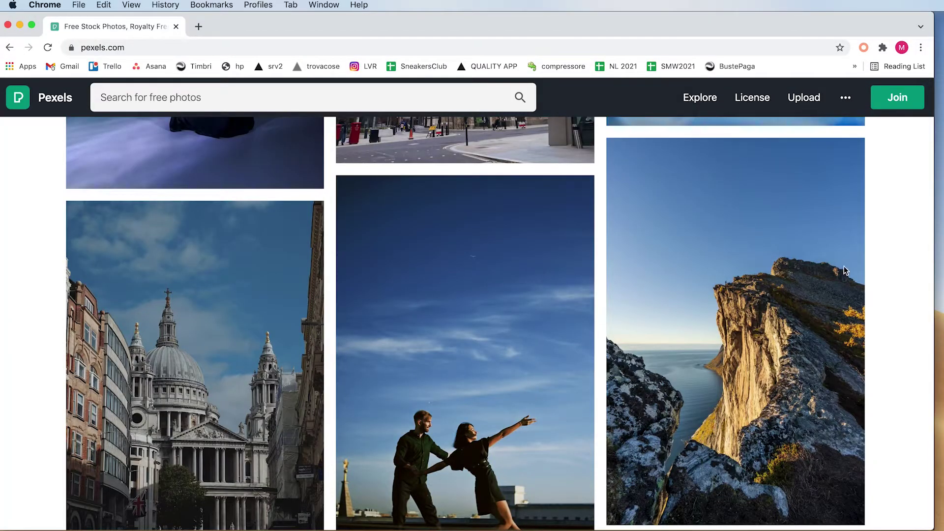
Scroll the Pexels photo grid and download the yellow maple leaf on black photo as a JPG.
scroll(412, 344, down, 5)
scroll(412, 343, up, 5)
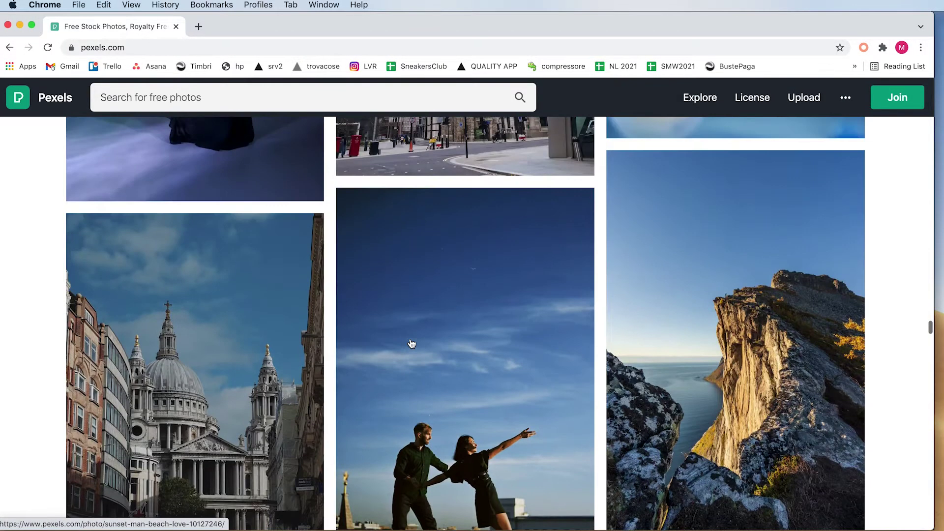
click(83, 47)
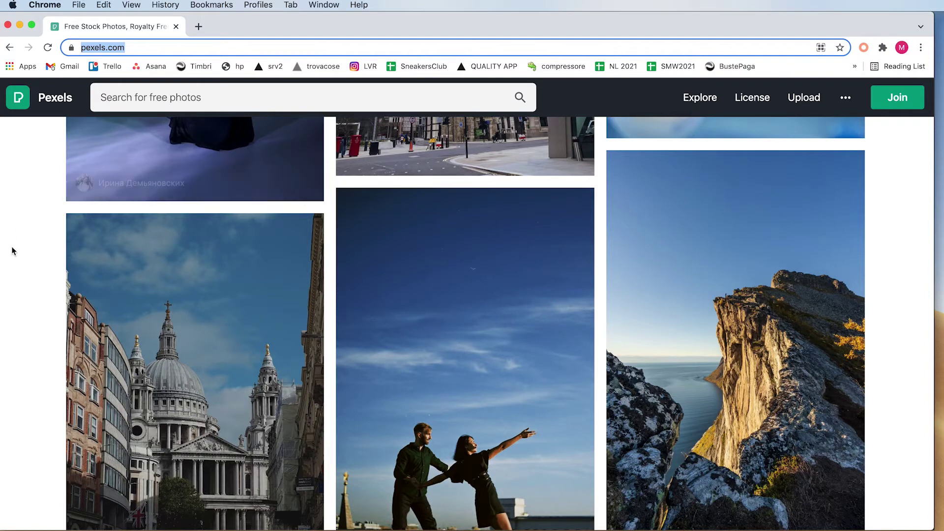
click(47, 296)
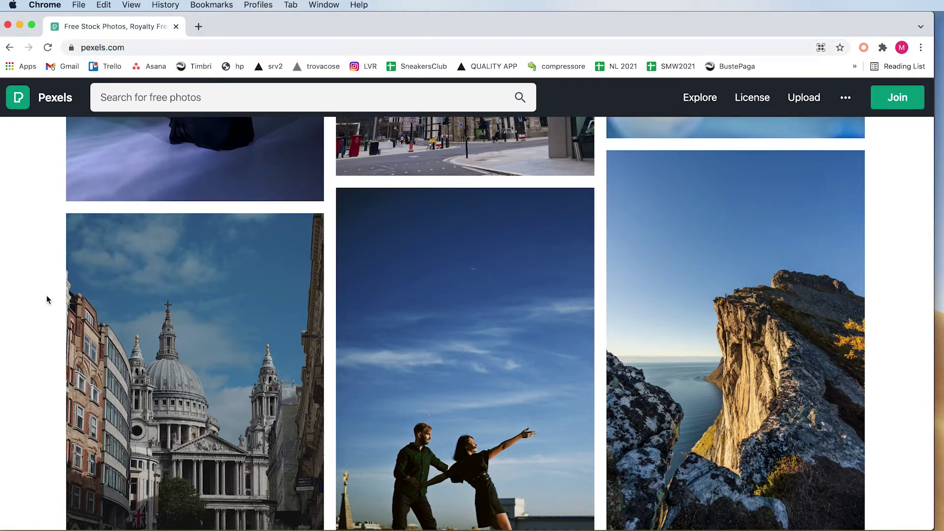
scroll(46, 298, down, 10)
scroll(43, 300, down, 20)
scroll(43, 300, down, 15)
scroll(43, 299, down, 8)
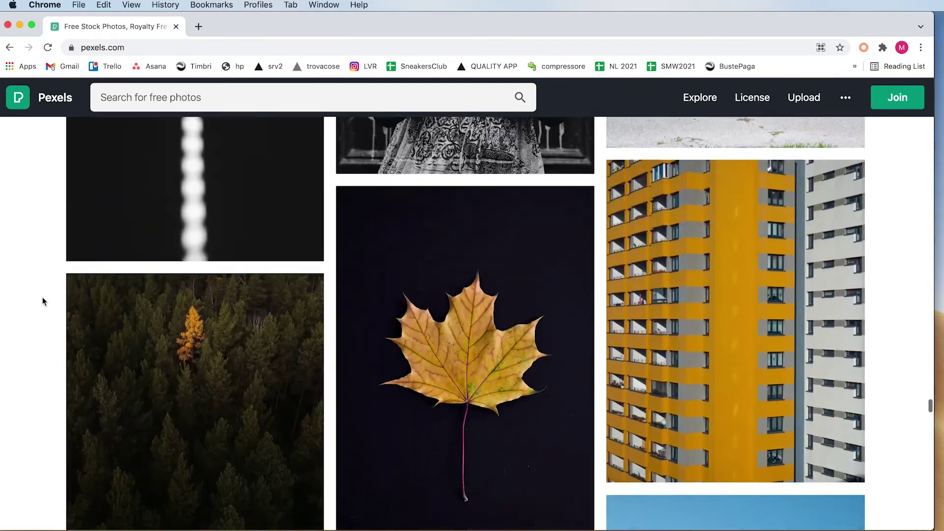
mouse_move(523, 332)
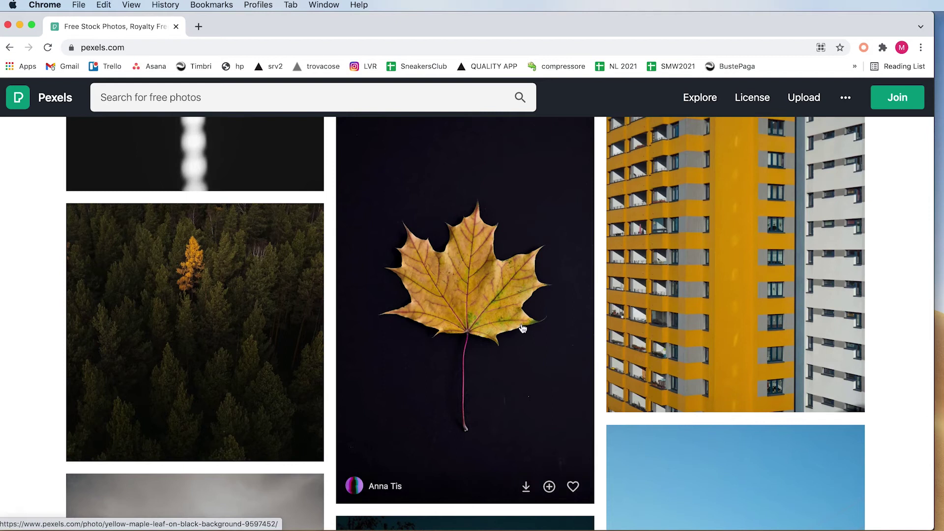
click(525, 488)
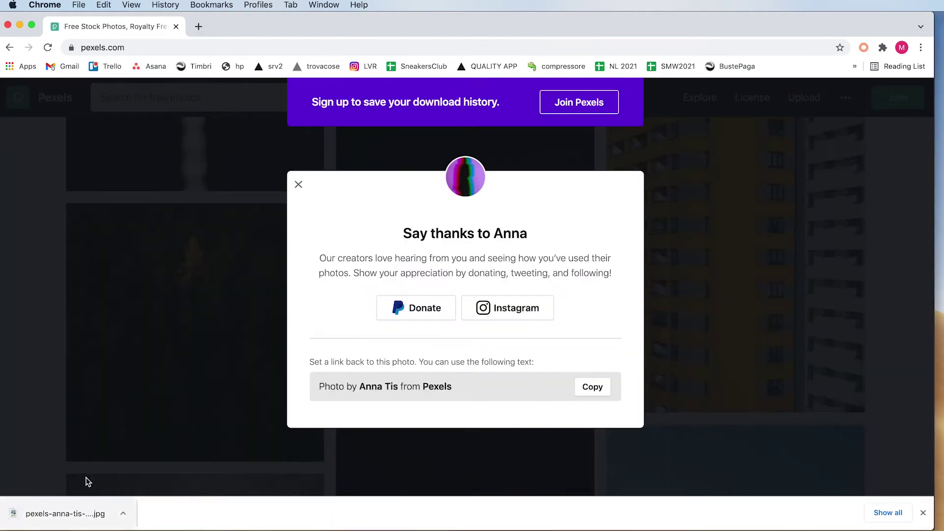
Place the downloaded maple leaf JPG at the canvas centre and delete the Gradient Fill 1 layer.
click(35, 391)
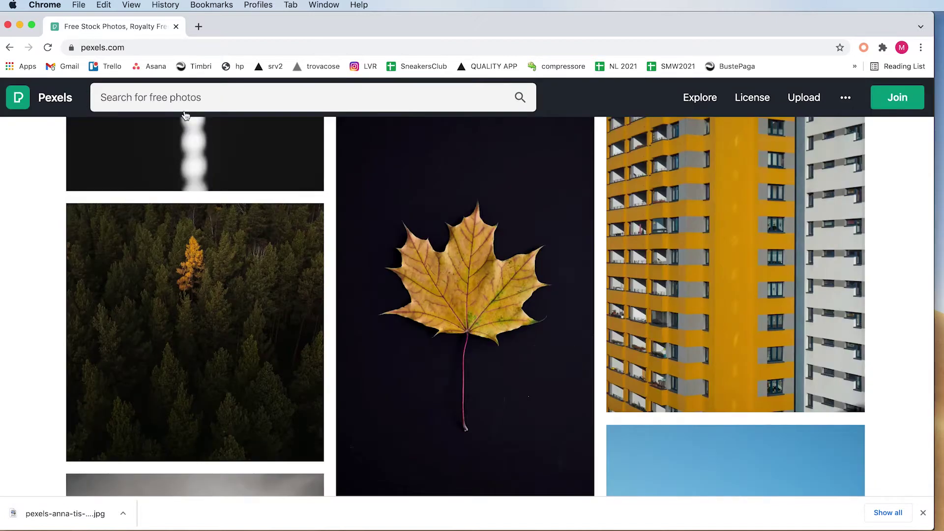
drag(225, 29, 696, 32)
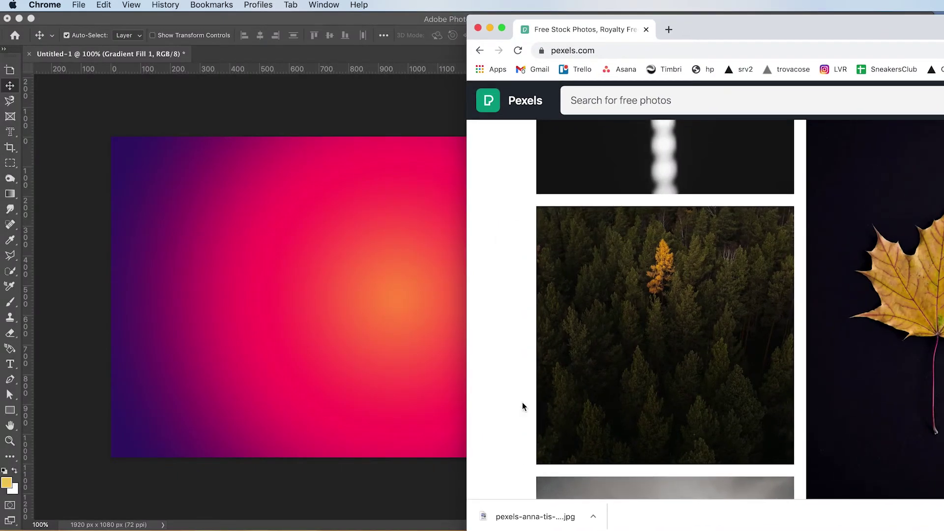
drag(517, 515, 298, 281)
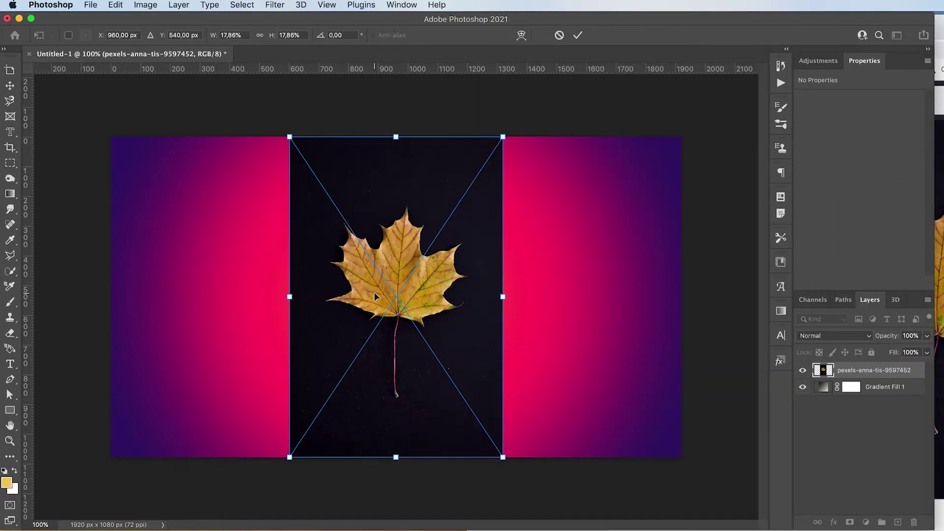
key(Return)
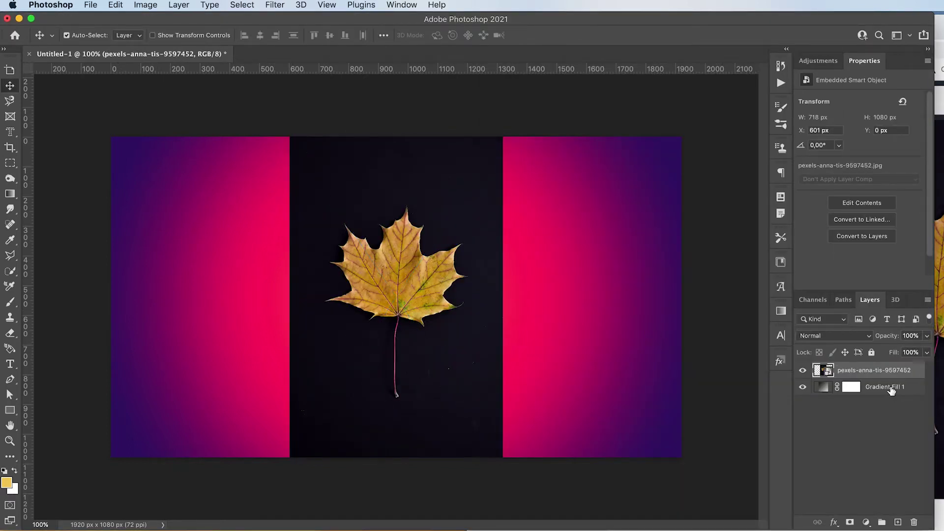
click(885, 387)
key(Delete)
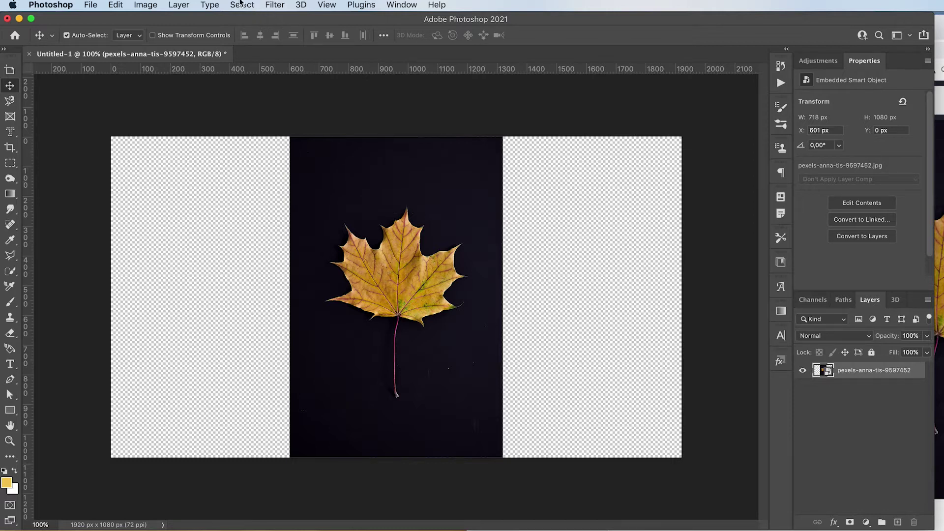
Select the leaf with Select > Subject, mask out the black backdrop, and nudge the leaf slightly.
click(241, 5)
click(260, 143)
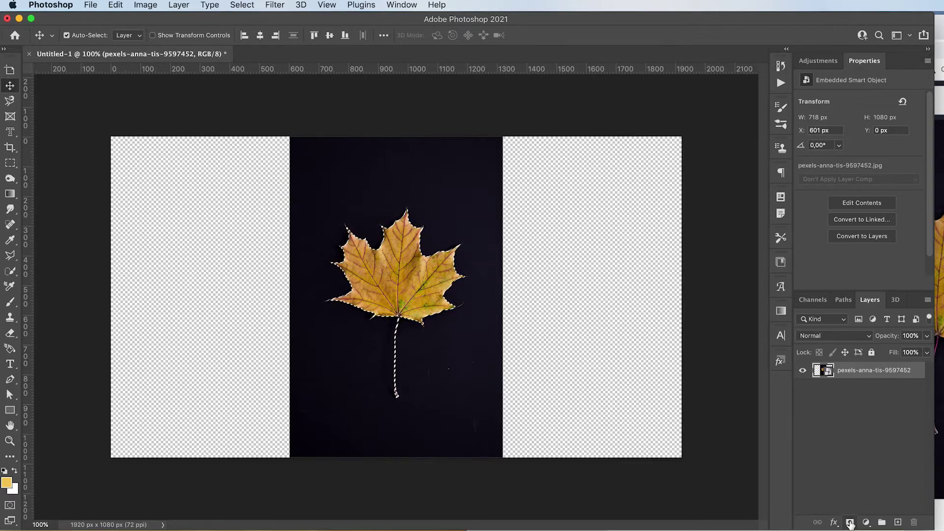
click(850, 523)
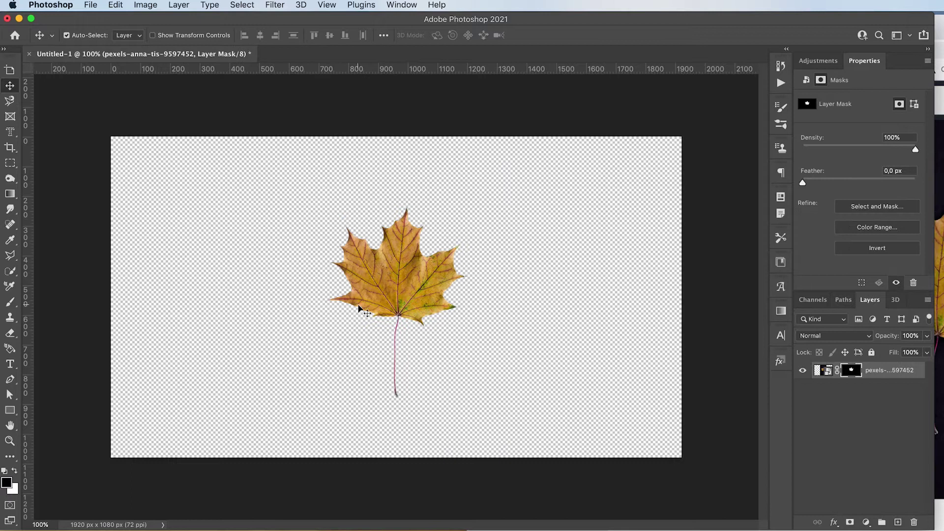
mouse_move(386, 285)
mouse_down()
mouse_move(413, 278)
mouse_move(382, 280)
mouse_move(387, 292)
mouse_move(380, 279)
mouse_up()
Add a radial Gradient Fill layer using the rainbow Legacy preset at 308% scale.
click(882, 479)
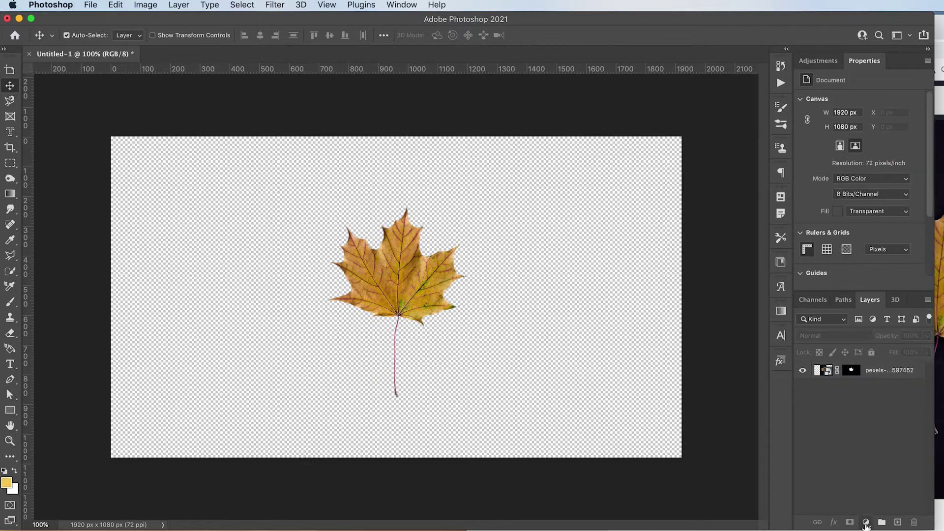
click(866, 523)
click(881, 528)
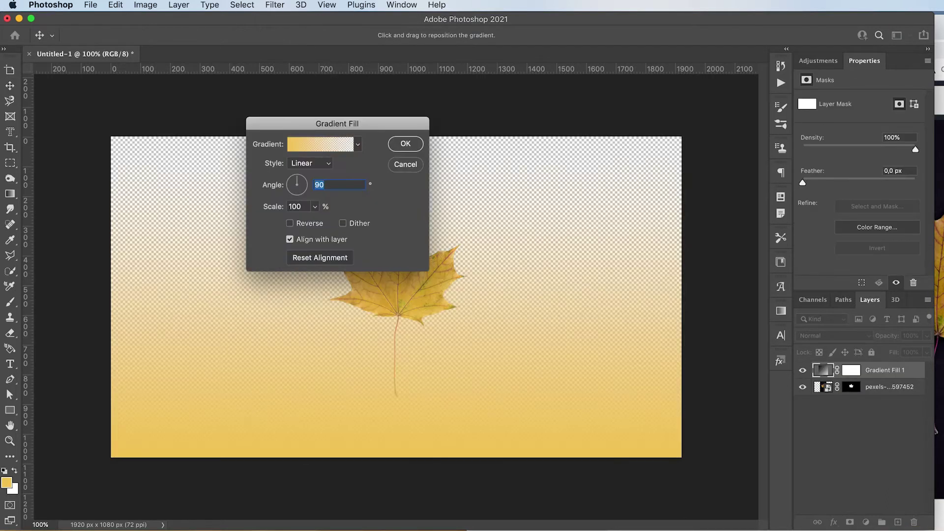
click(309, 168)
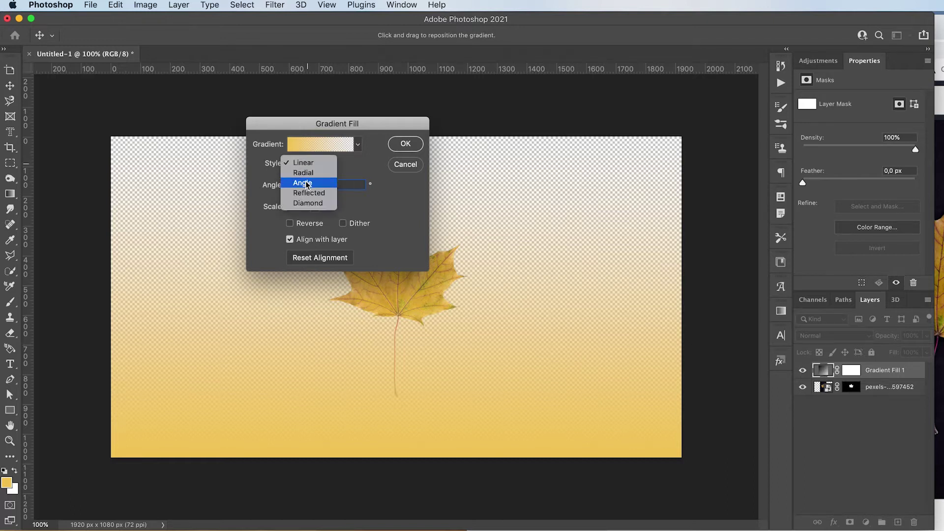
click(318, 159)
click(320, 144)
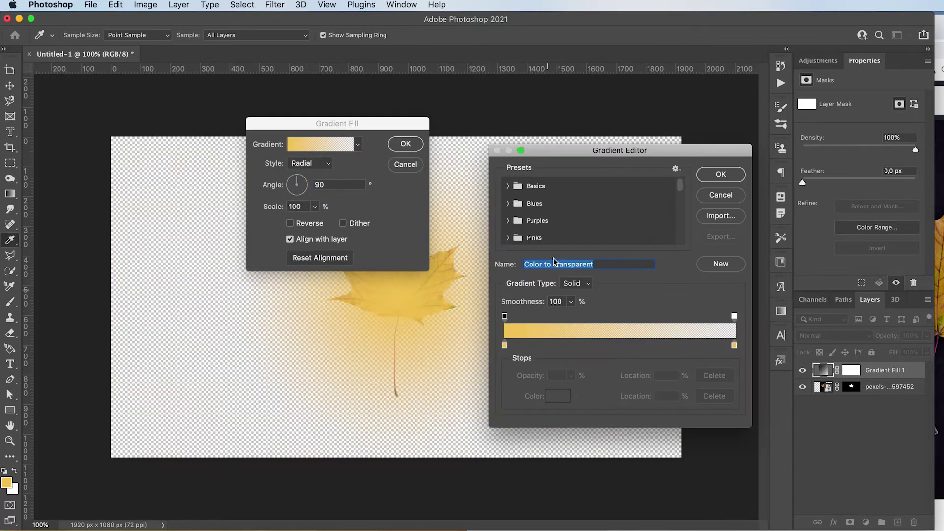
scroll(561, 217, down, 5)
click(569, 235)
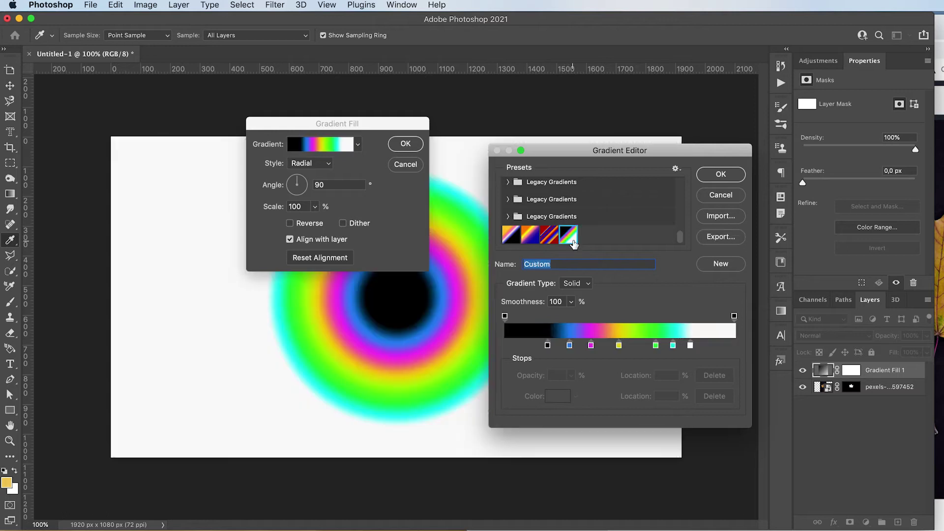
click(721, 174)
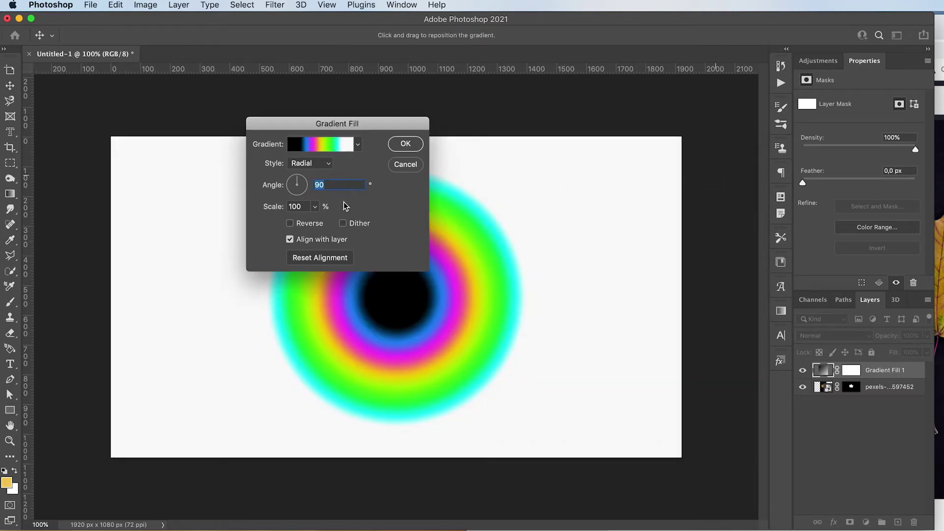
click(315, 207)
drag(314, 223, 330, 221)
click(405, 146)
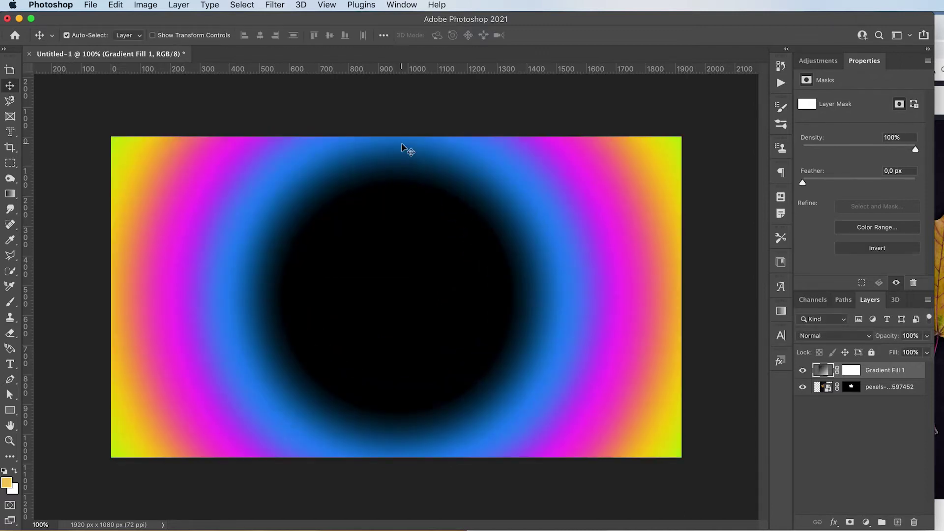
Move the gradient layer beneath the leaf and convert it to a smart object.
drag(912, 373, 912, 401)
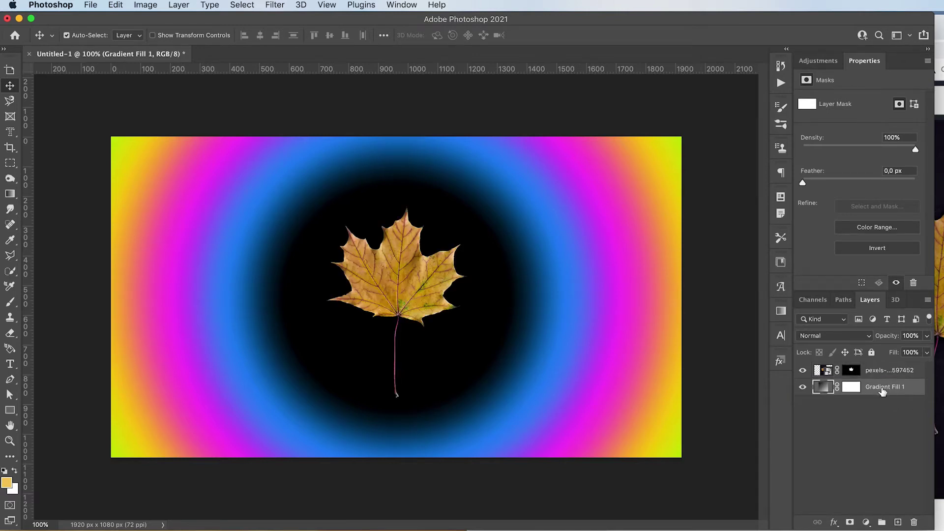
right_click(882, 392)
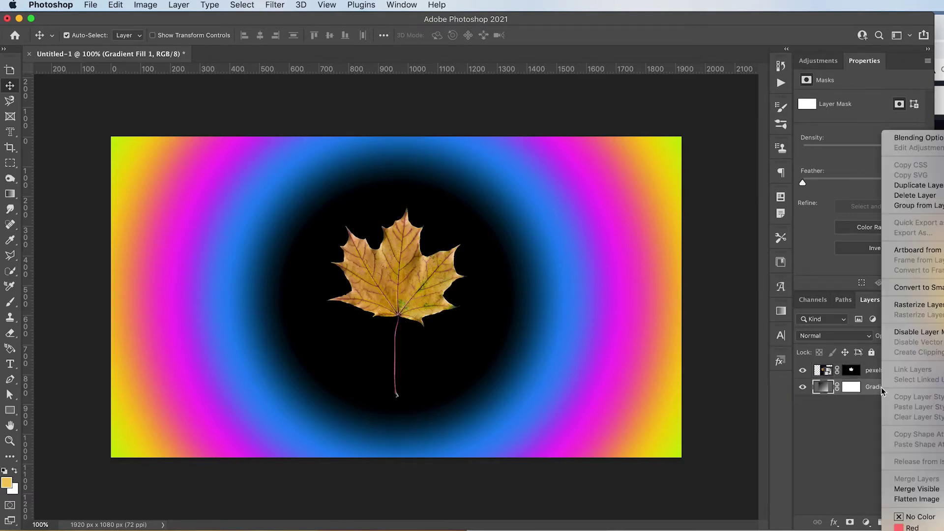
click(915, 288)
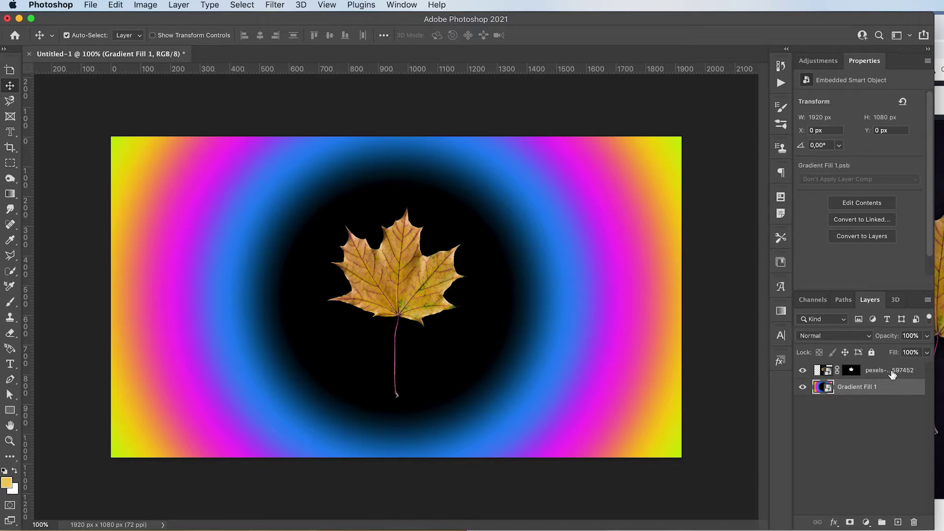
click(893, 375)
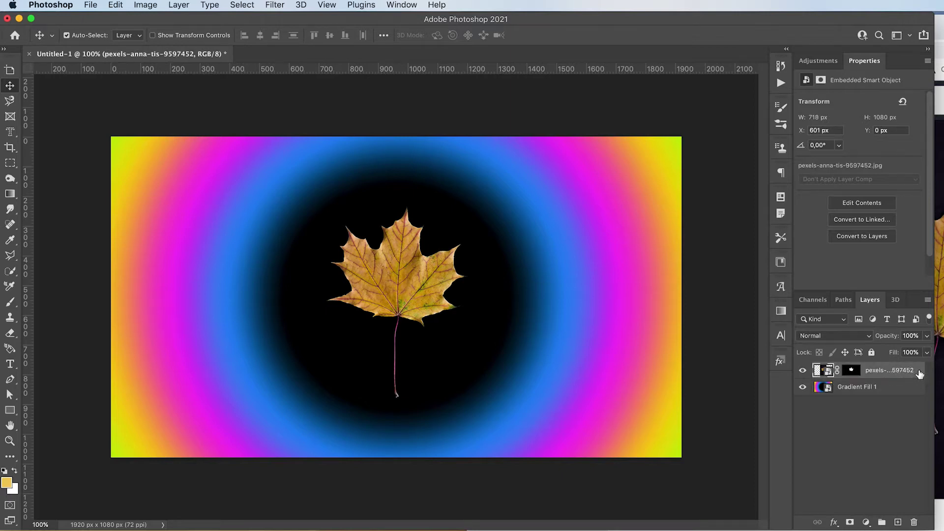
Give the leaf a Bevel & Emboss with 490% depth and adjusted shadow opacity.
double_click(920, 374)
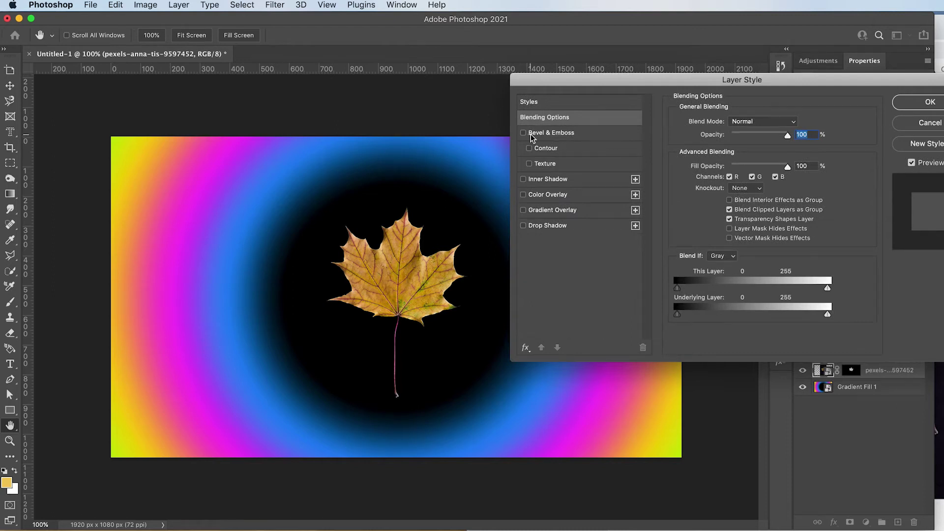
click(523, 132)
click(602, 137)
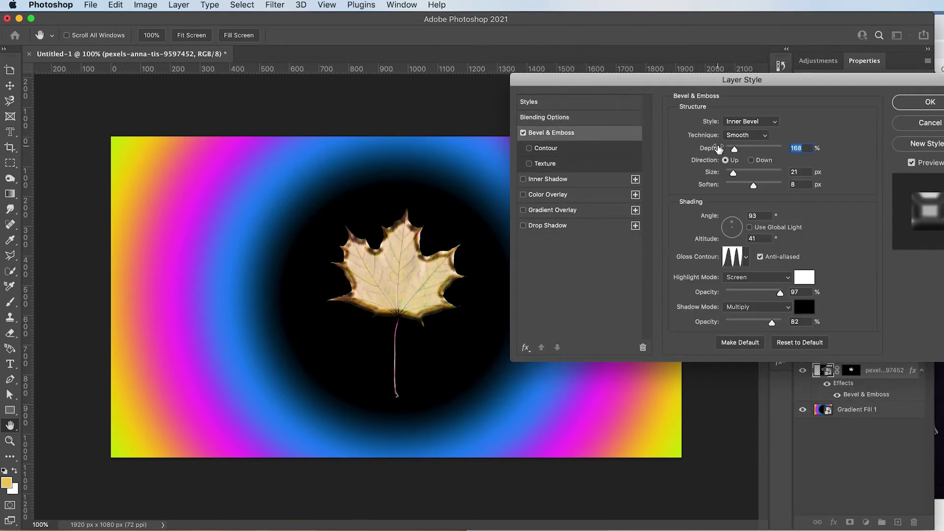
drag(734, 150, 746, 193)
click(773, 325)
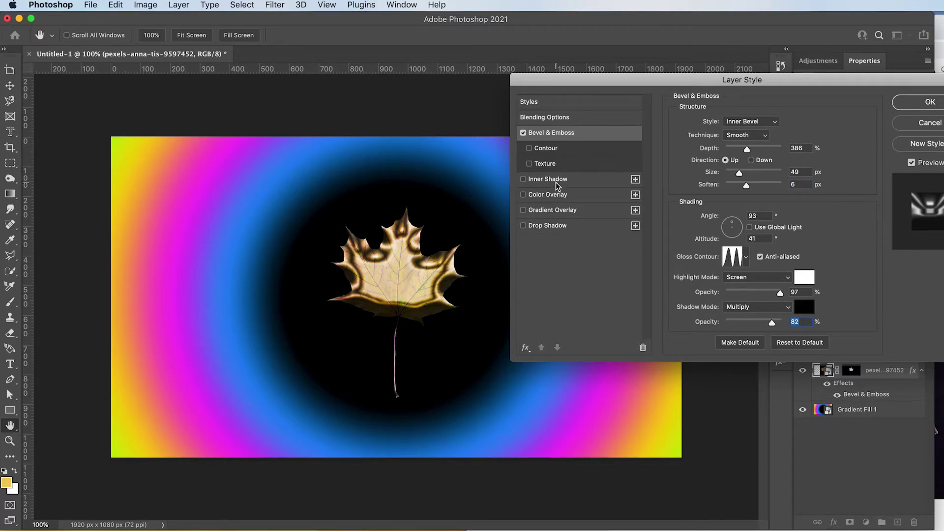
Add an orange Inner Shadow with 35 px distance, 64% choke and size 43.
click(579, 185)
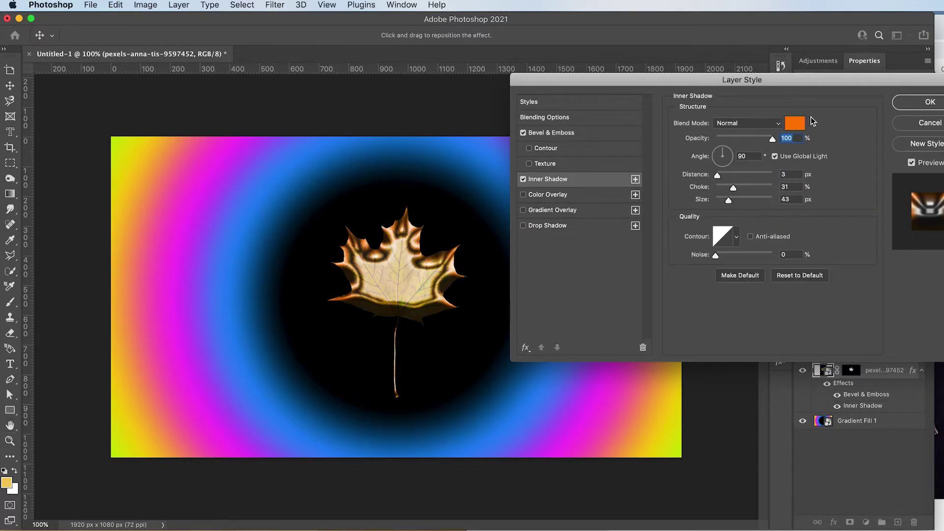
drag(717, 175, 752, 189)
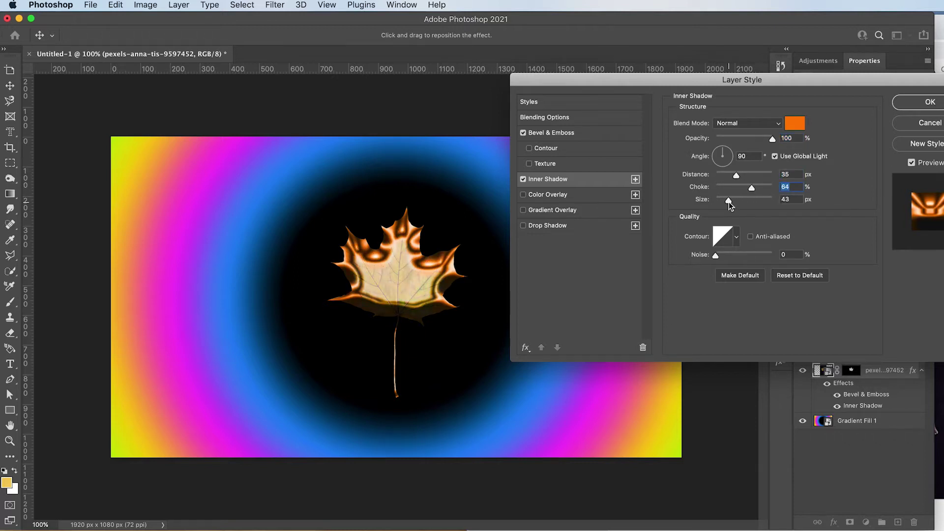
click(729, 202)
Apply a Gradient Overlay with TextureGuys_RenoGold from Texturelabs_GoldGradient at 150% scale, full opacity.
click(586, 212)
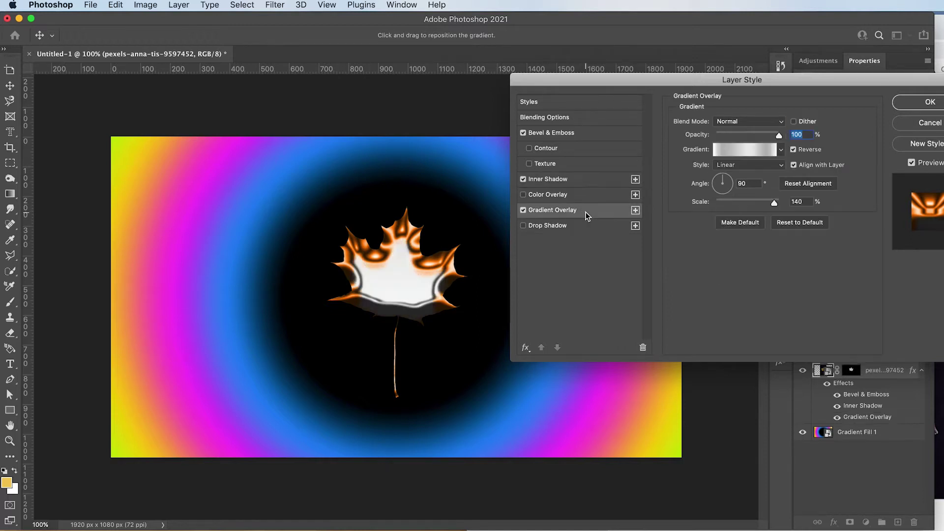
click(754, 154)
scroll(587, 214, down, 6)
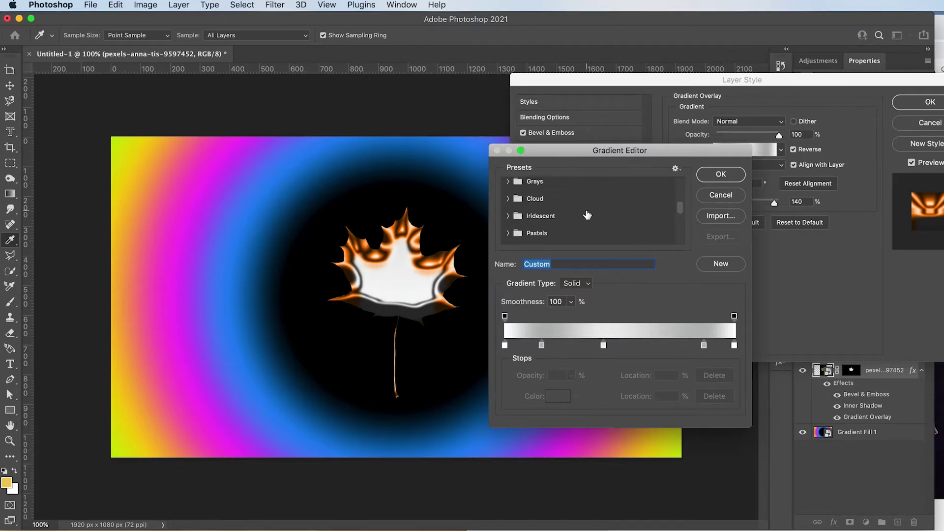
scroll(587, 215, down, 2)
click(566, 215)
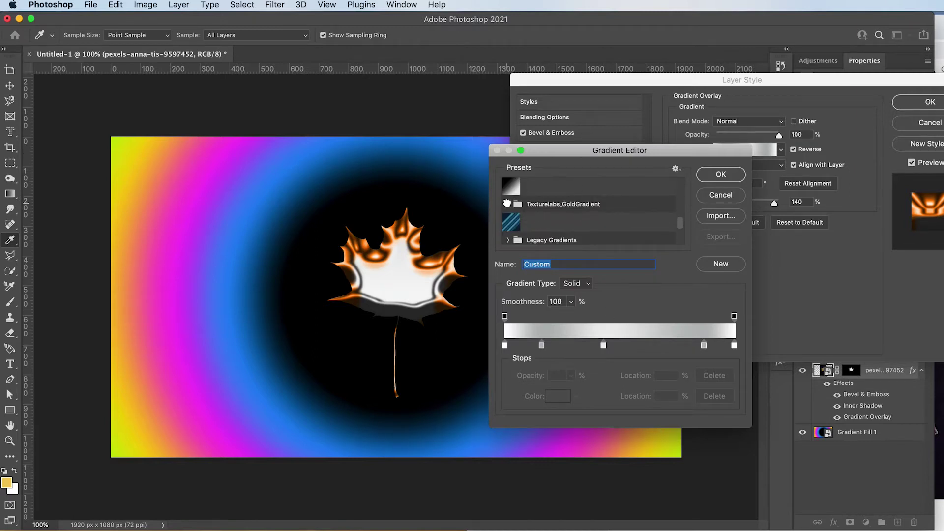
click(524, 222)
scroll(582, 219, down, 3)
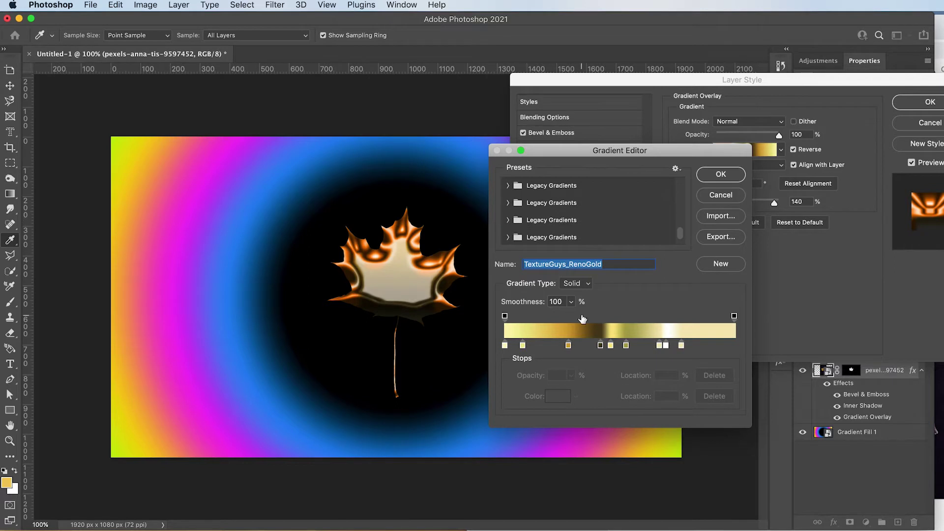
drag(642, 152, 600, 152)
click(679, 172)
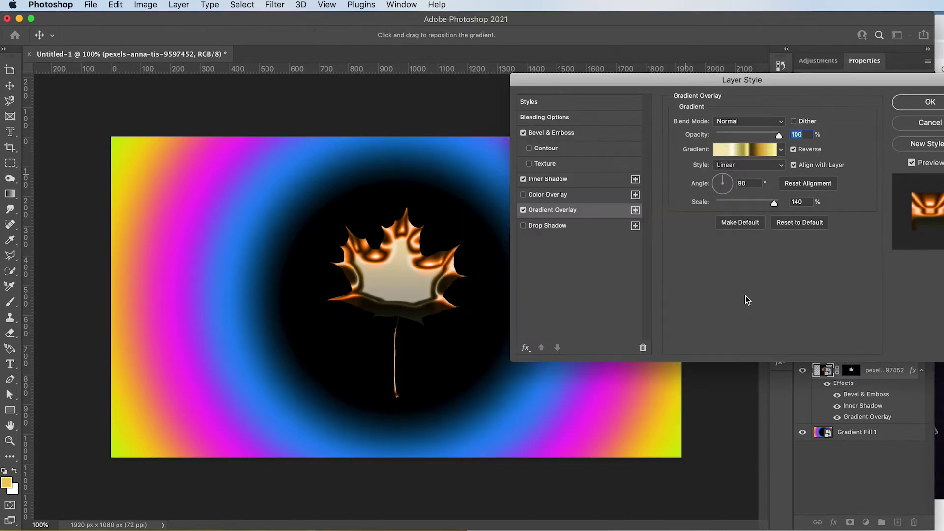
mouse_move(774, 202)
mouse_down()
mouse_move(736, 205)
mouse_move(779, 203)
mouse_up()
click(793, 201)
mouse_move(778, 136)
mouse_down()
mouse_move(710, 140)
mouse_move(779, 135)
mouse_up()
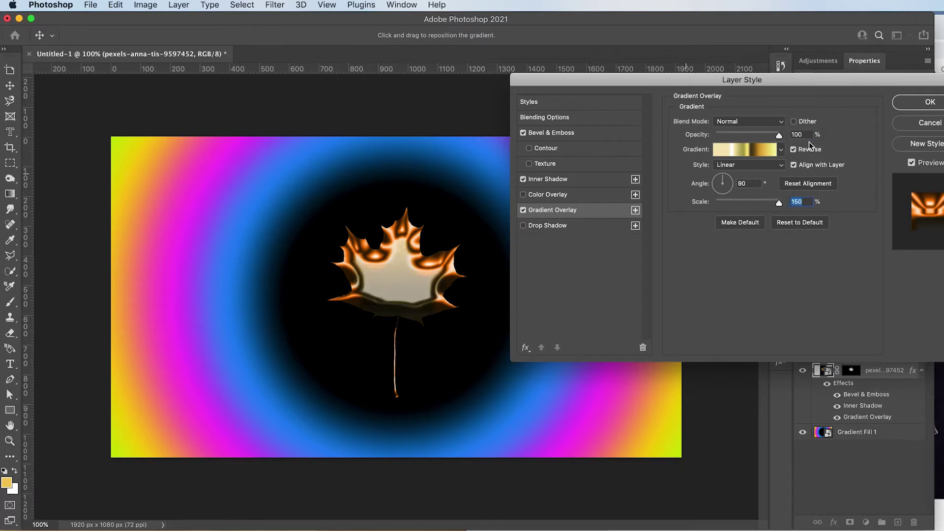
Change the Inner Shadow colour to yellow ffcc00 and its opacity to 50%.
click(566, 180)
click(793, 123)
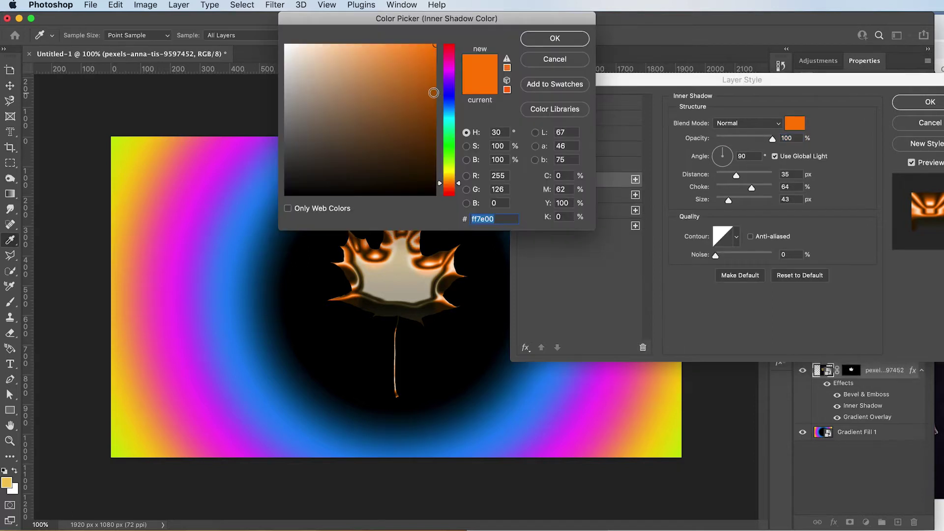
drag(449, 179, 449, 175)
click(555, 38)
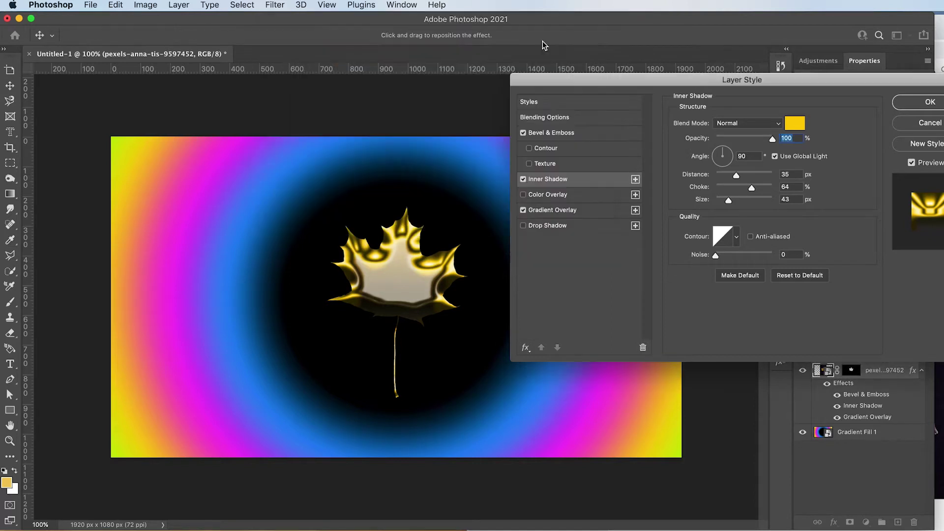
click(754, 140)
drag(750, 138, 744, 139)
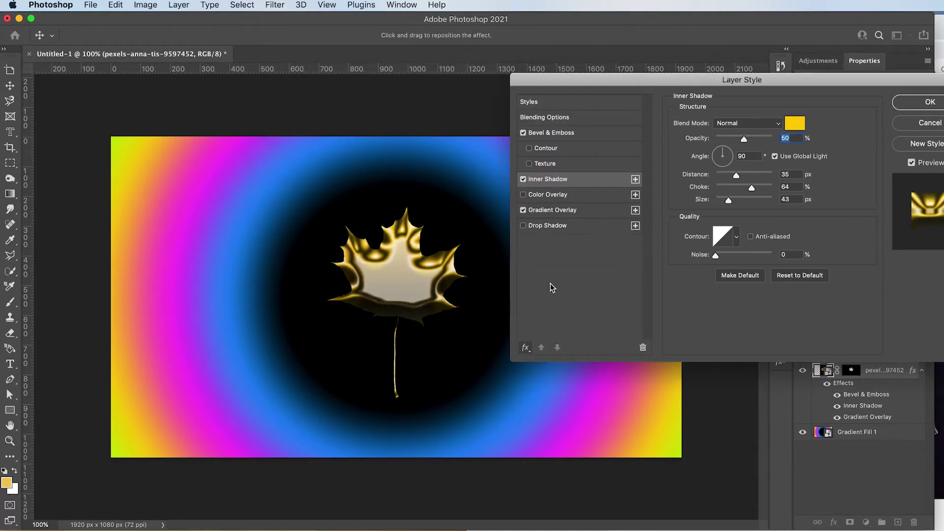
Add a Satin effect at 35% opacity and apply the layer style.
click(525, 348)
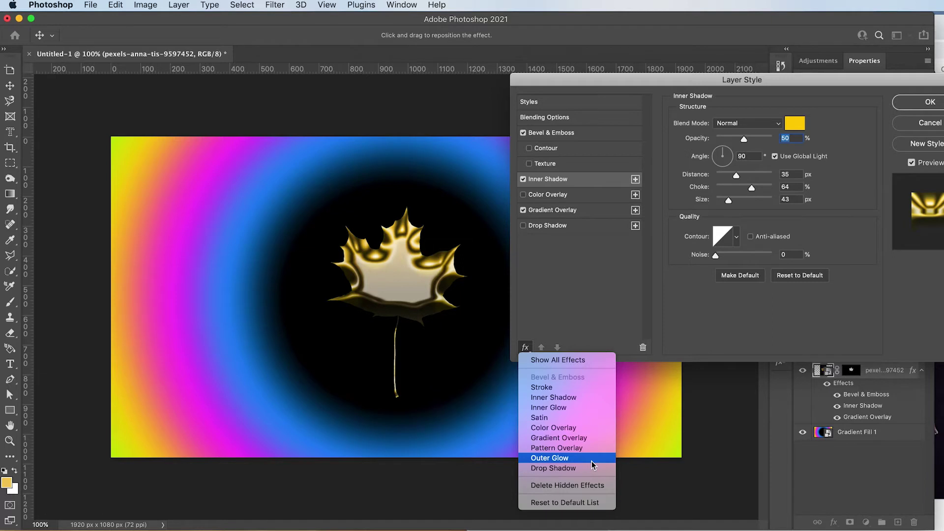
click(547, 419)
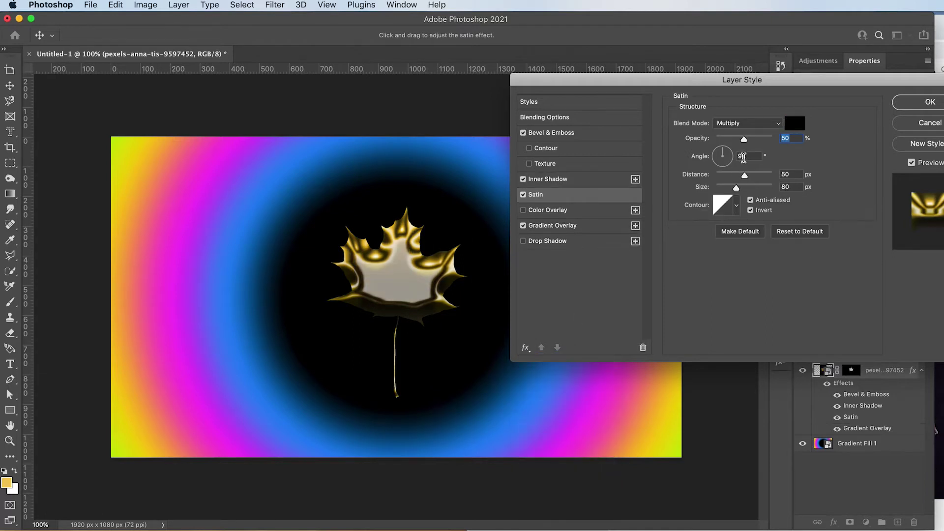
drag(725, 143, 736, 143)
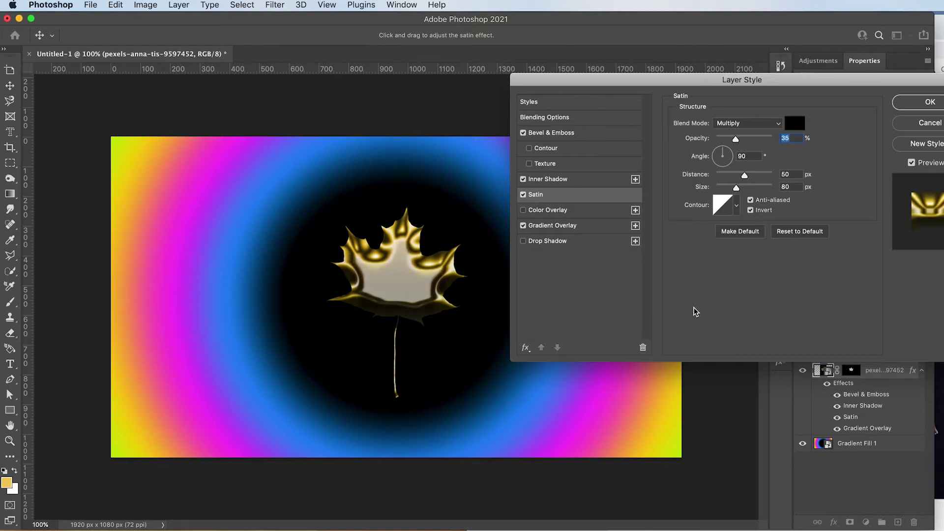
click(917, 106)
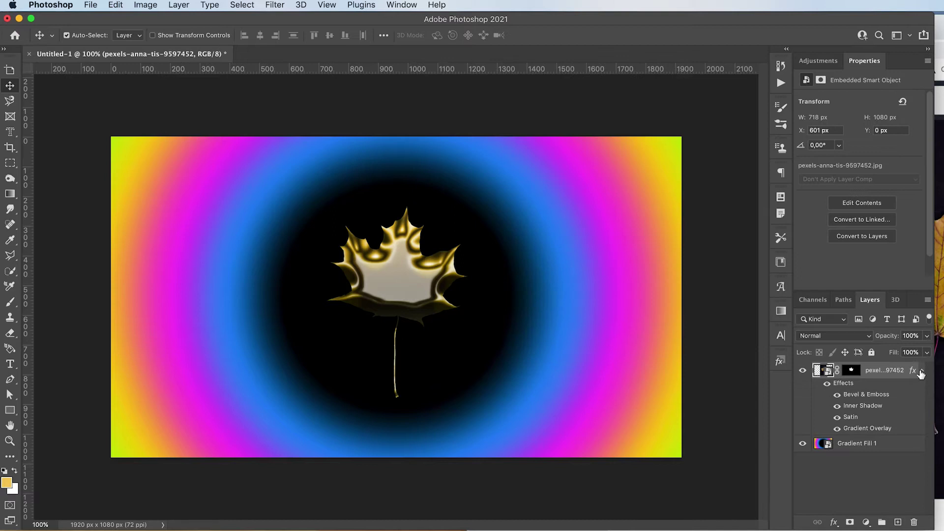
Liquify the Gradient Fill 1 background with an enlarged Forward Warp brush into swirling waves.
click(888, 391)
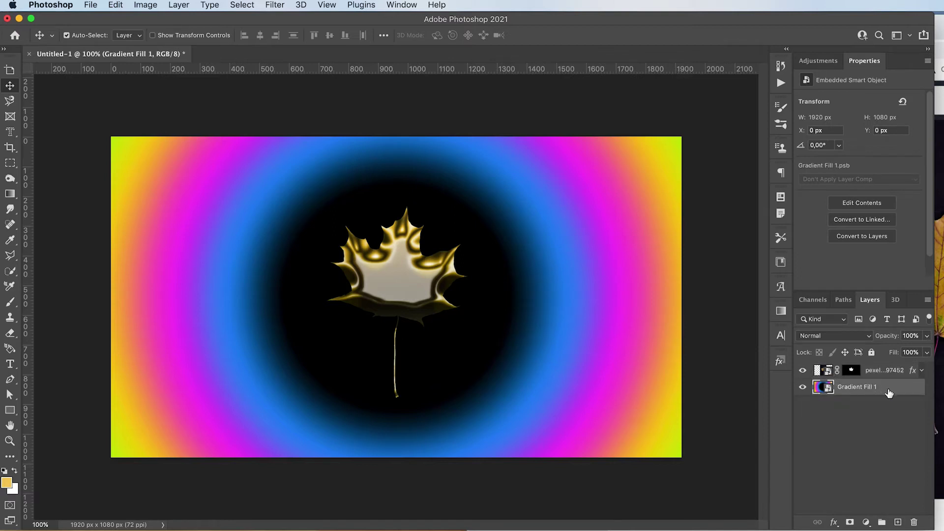
click(274, 4)
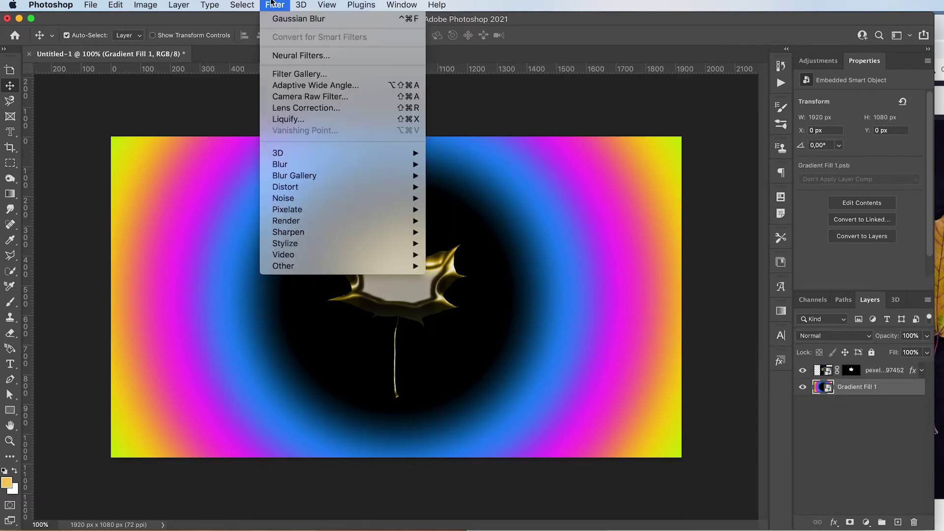
click(291, 121)
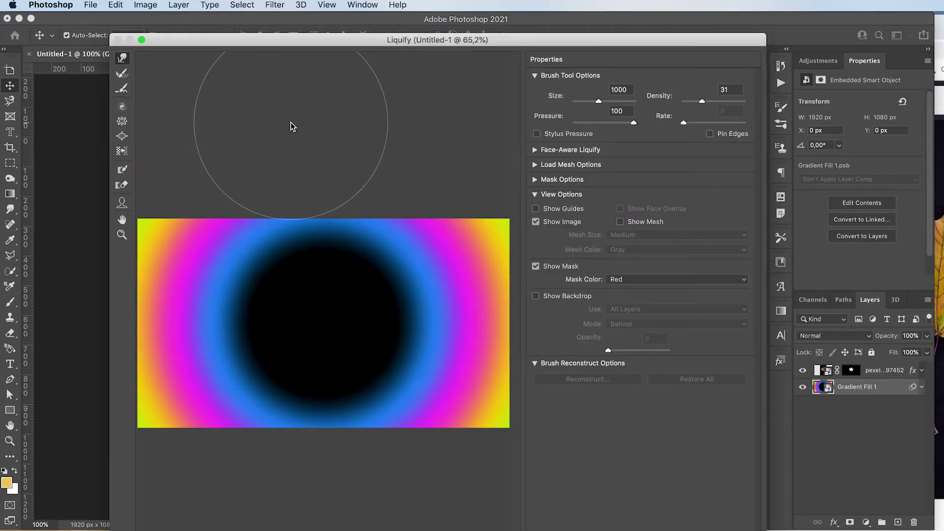
click(329, 315)
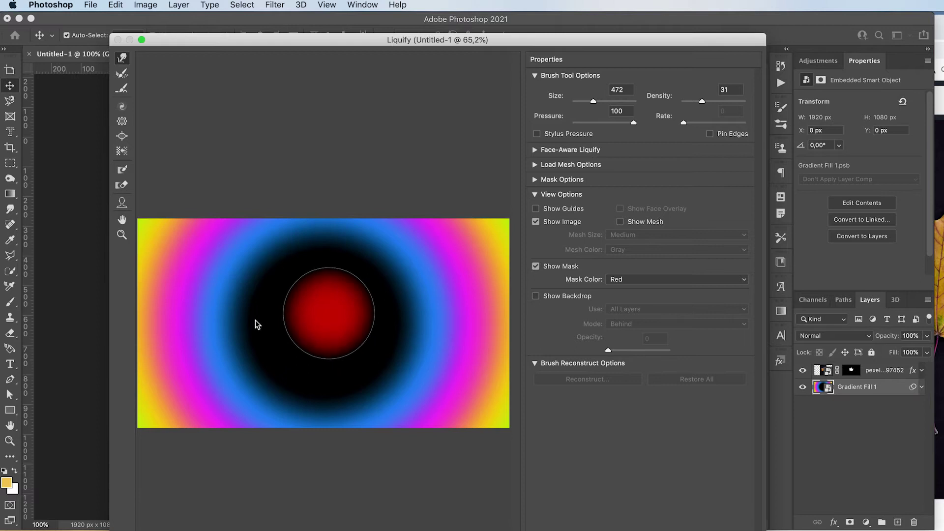
key(bracketright)
key(bracketright)
key(bracketright)
mouse_move(236, 305)
mouse_down()
mouse_move(201, 422)
mouse_move(338, 384)
mouse_move(487, 419)
mouse_move(248, 403)
mouse_move(162, 266)
mouse_move(344, 417)
mouse_move(264, 274)
mouse_move(177, 335)
mouse_move(243, 379)
mouse_move(118, 262)
mouse_move(221, 209)
mouse_move(199, 300)
mouse_move(398, 152)
mouse_move(448, 322)
mouse_move(458, 201)
mouse_move(490, 194)
mouse_move(432, 211)
mouse_move(391, 166)
mouse_move(326, 317)
mouse_move(266, 227)
mouse_move(337, 264)
mouse_move(280, 260)
mouse_move(243, 182)
mouse_move(211, 164)
mouse_up()
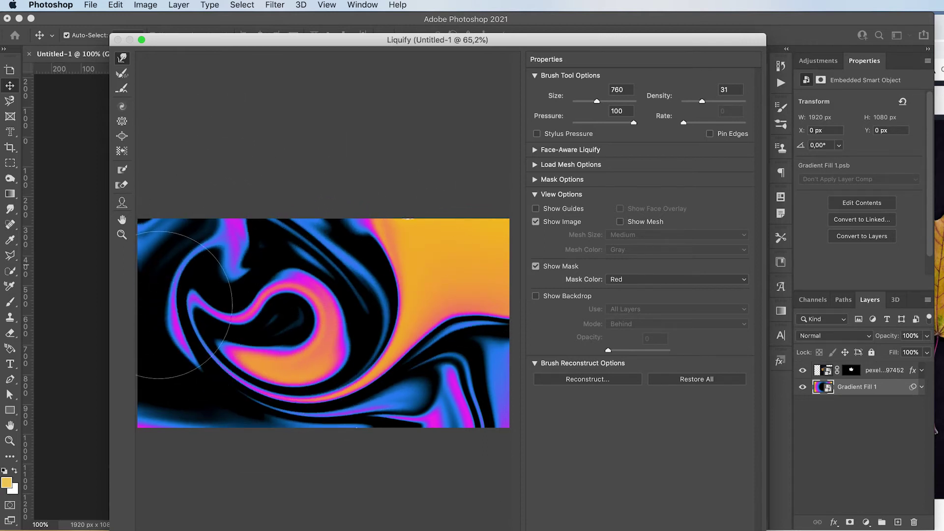
key(Return)
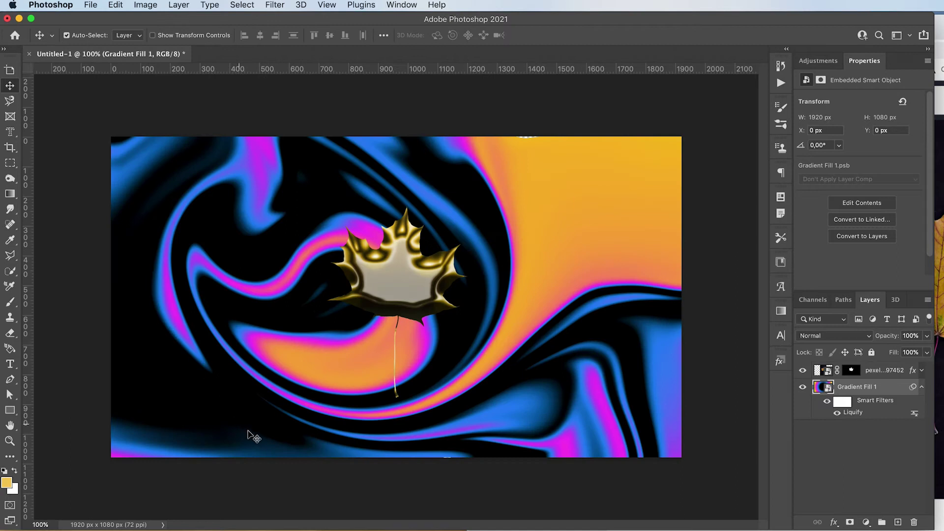
Apply a slight Forward Warp Liquify to the leaf layer as a smart filter.
click(891, 373)
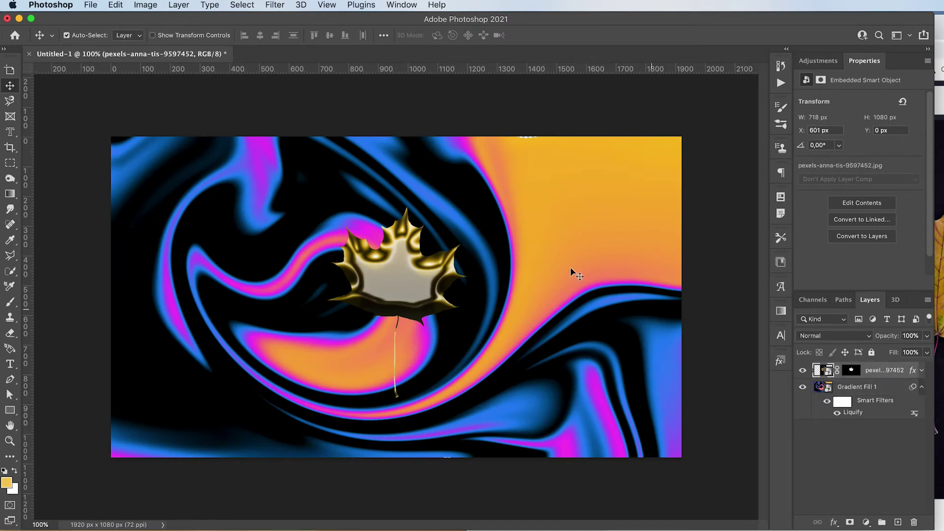
click(275, 5)
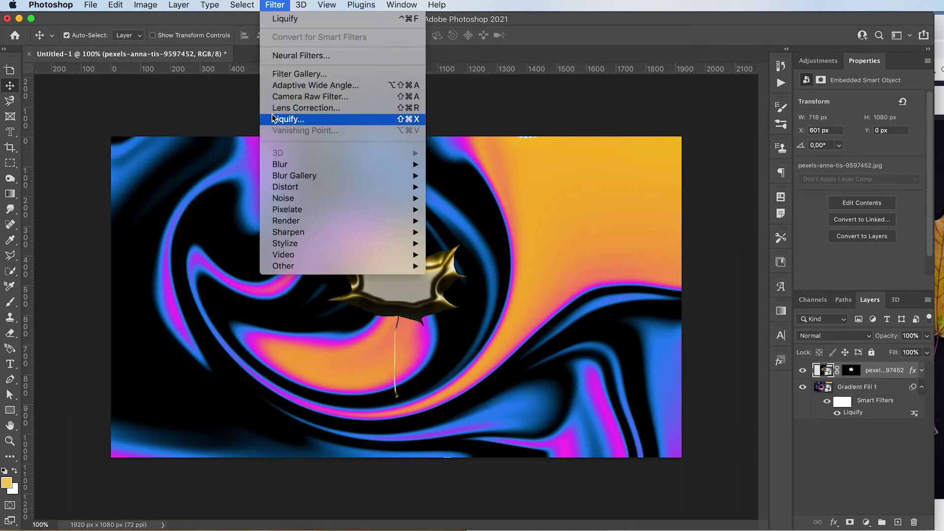
click(295, 107)
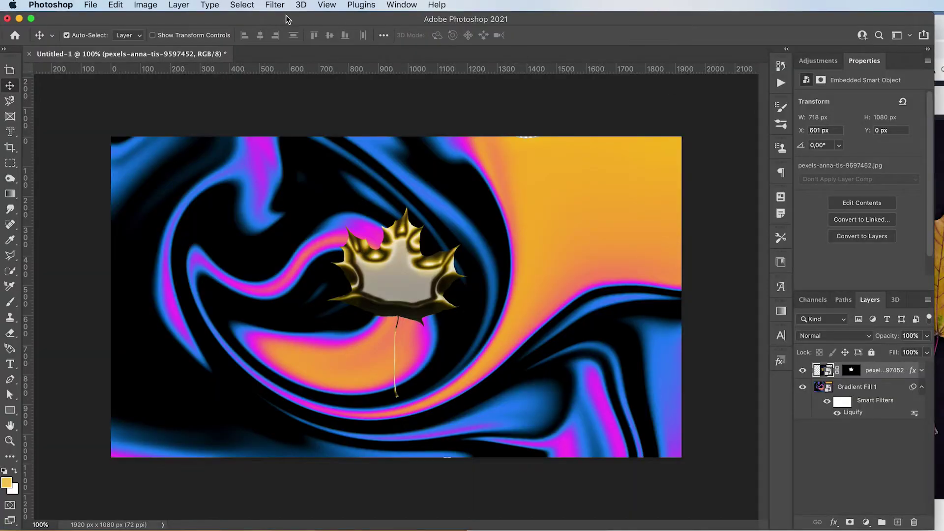
click(273, 4)
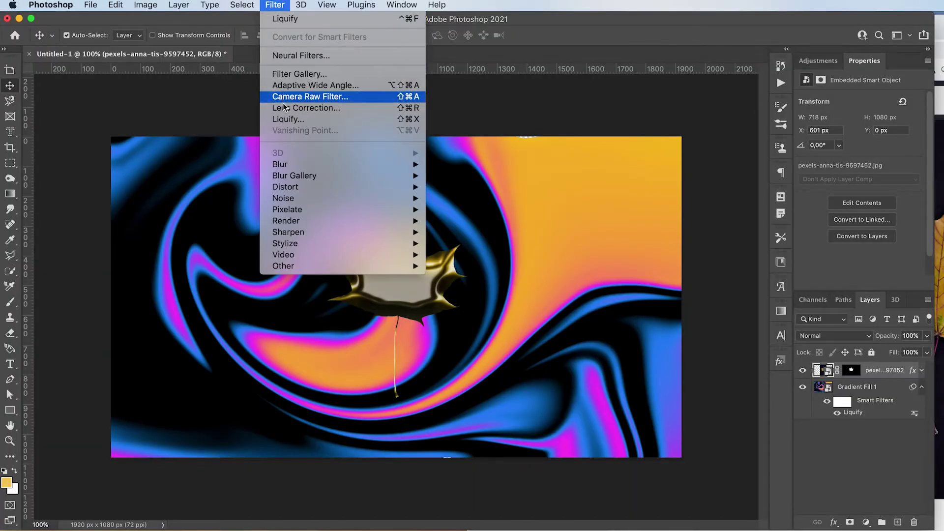
click(286, 119)
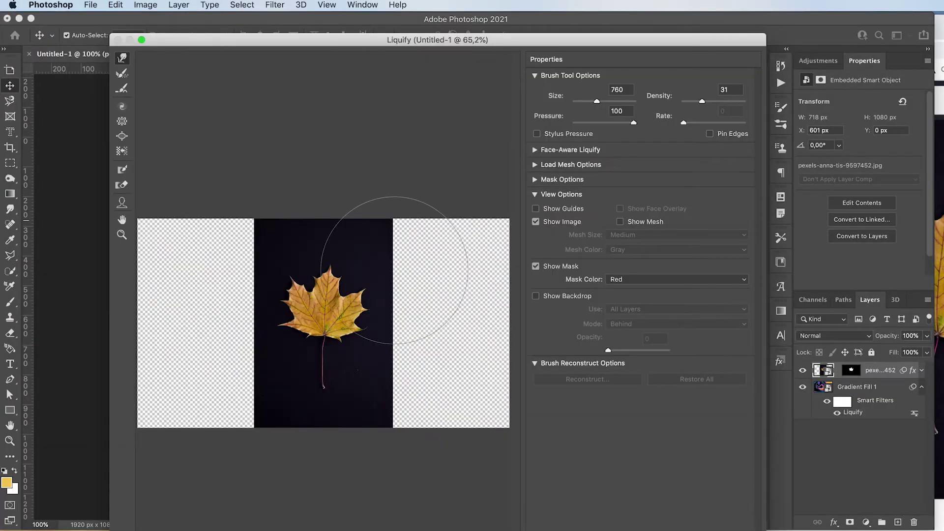
mouse_move(320, 295)
mouse_down()
mouse_move(326, 261)
mouse_move(360, 290)
mouse_move(316, 343)
mouse_move(315, 368)
mouse_move(332, 376)
mouse_move(334, 450)
mouse_move(319, 505)
mouse_move(327, 395)
mouse_move(353, 485)
mouse_move(352, 387)
mouse_move(358, 482)
mouse_up()
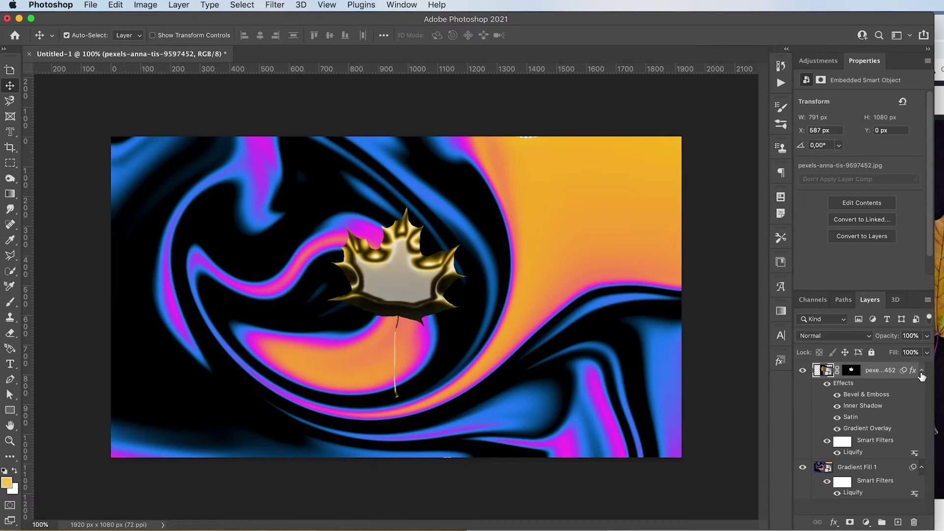
Collapse and expand the leaf layer's effects list, then open and close its Layer Style.
click(922, 370)
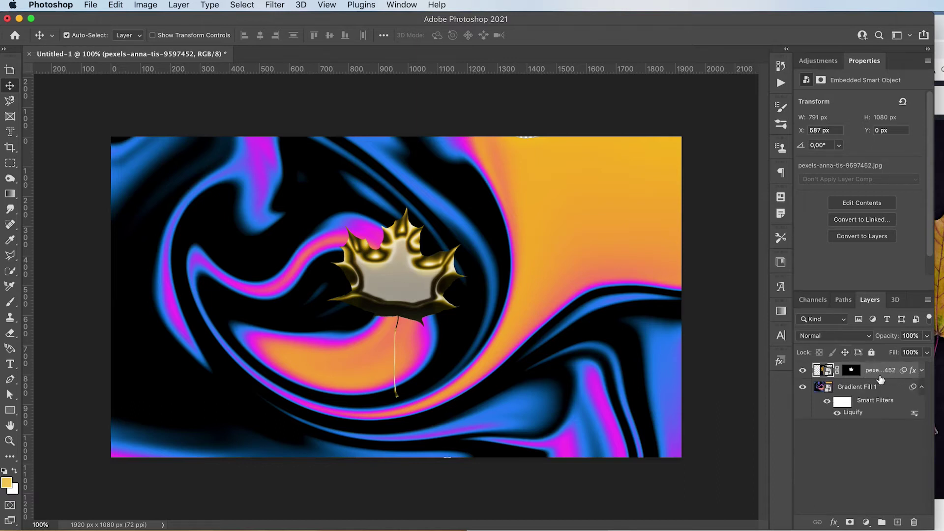
click(921, 371)
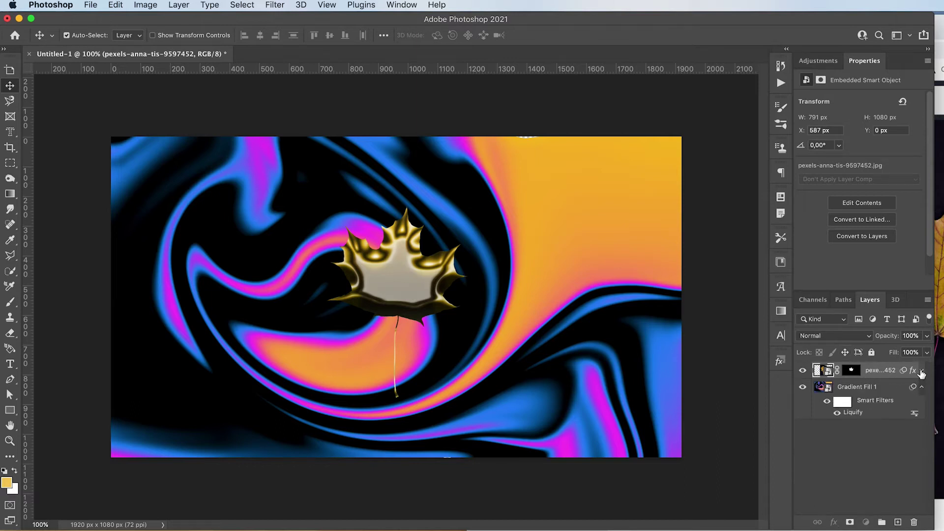
double_click(866, 381)
click(927, 123)
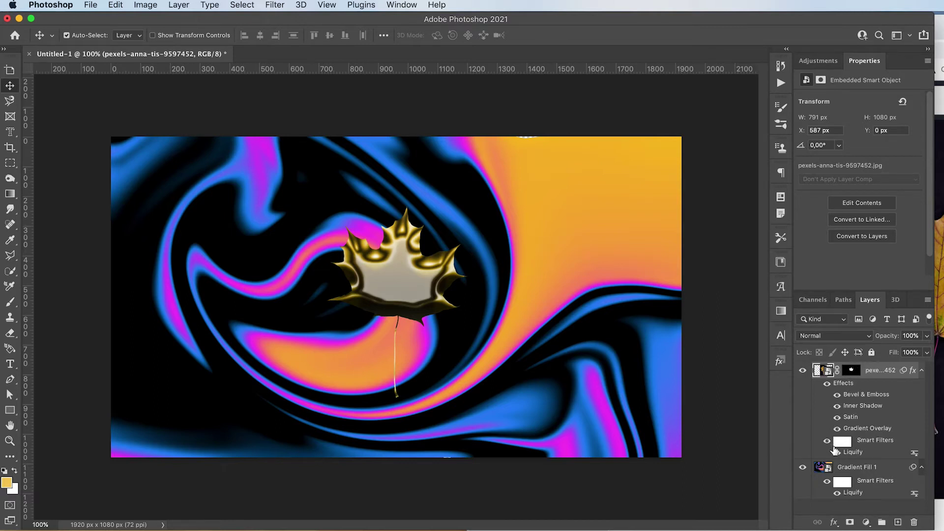
Reopen the leaf's Layer Style, set Bevel & Emboss depth to 209%, and view Gradient Overlay.
click(921, 371)
double_click(897, 377)
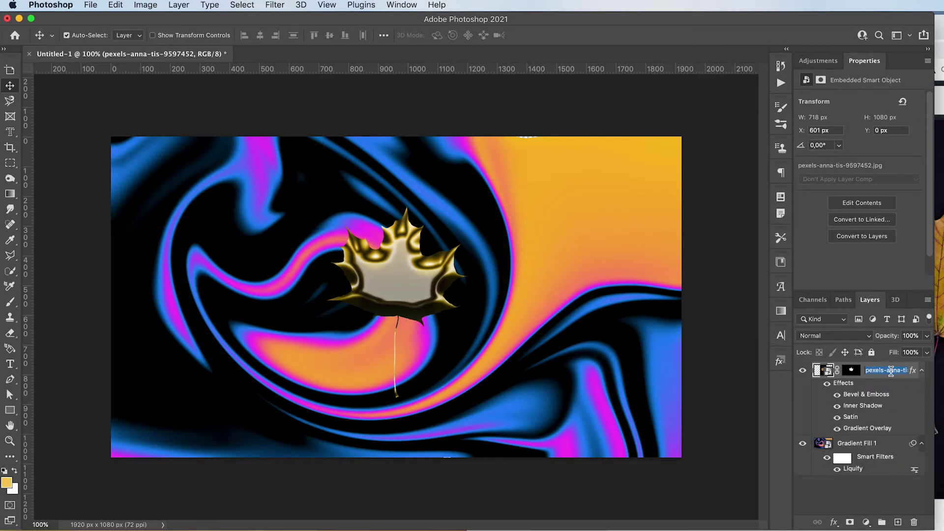
double_click(907, 383)
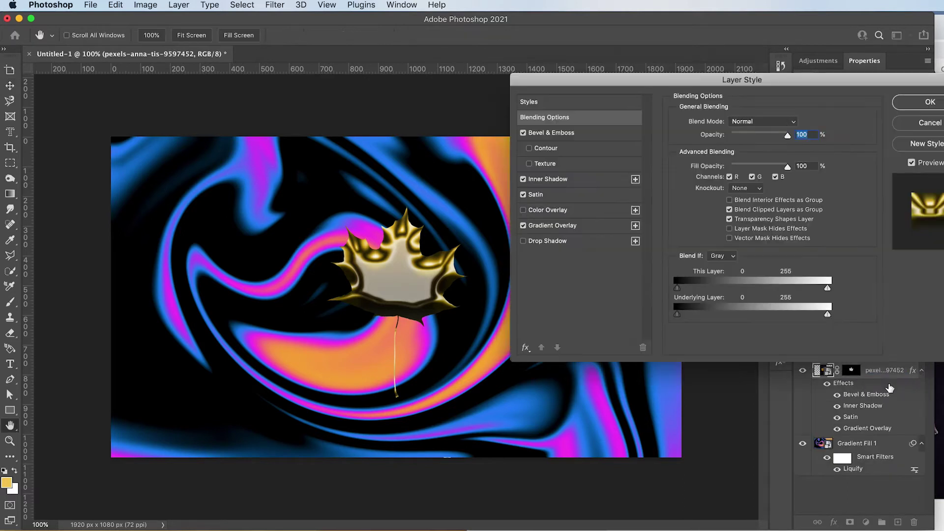
click(566, 133)
drag(747, 149, 737, 150)
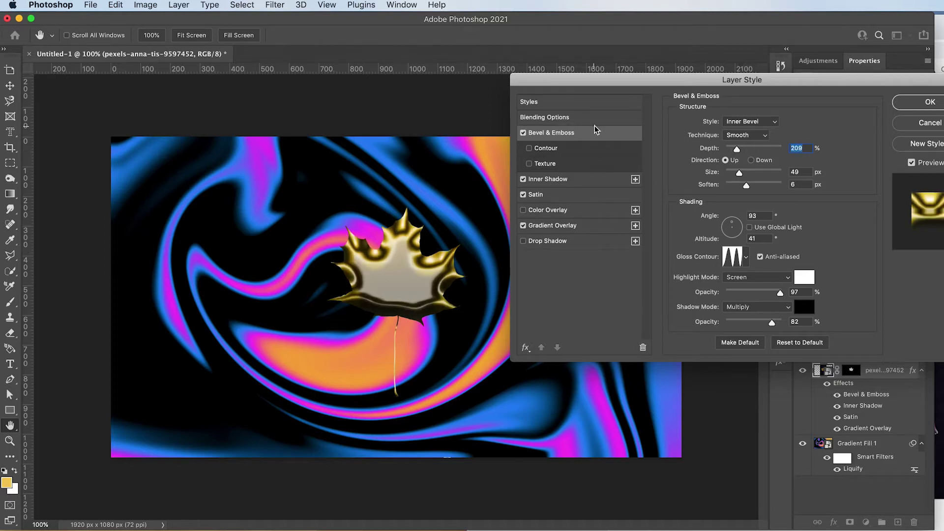
click(608, 227)
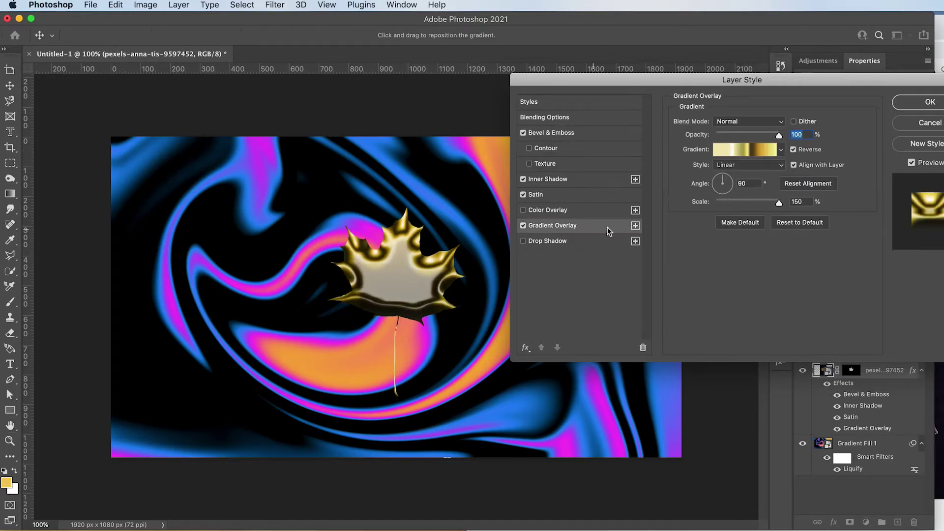
Start the leaf's overlay gradient from the Black/White preset and sample magenta, orange, black and blue stops from the background.
click(751, 150)
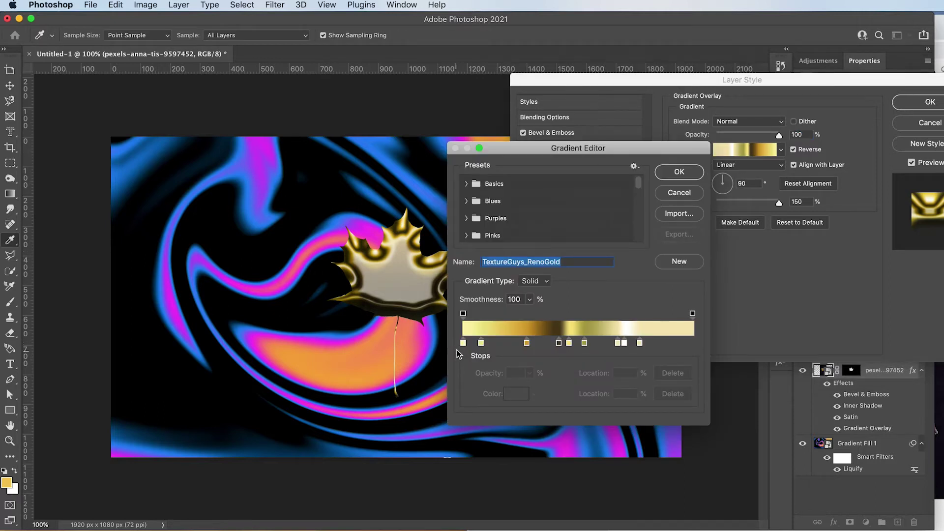
click(467, 184)
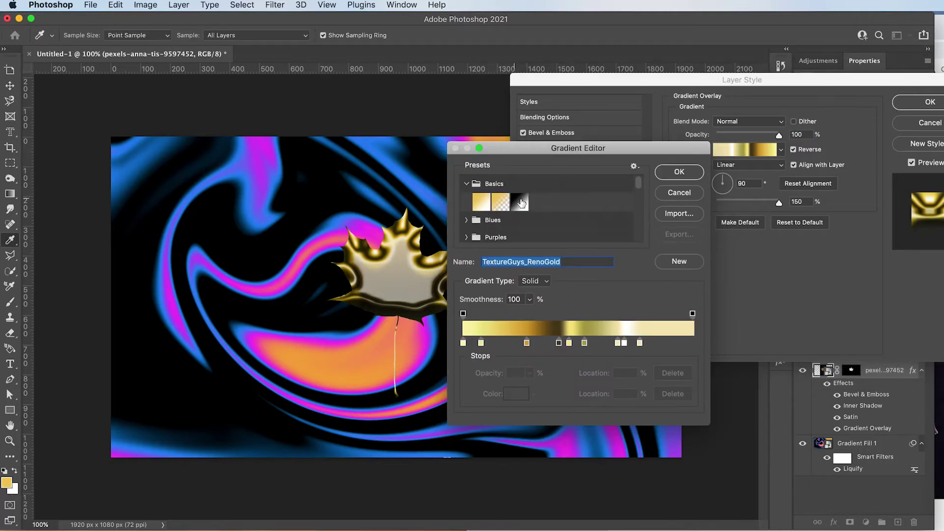
click(522, 203)
click(463, 343)
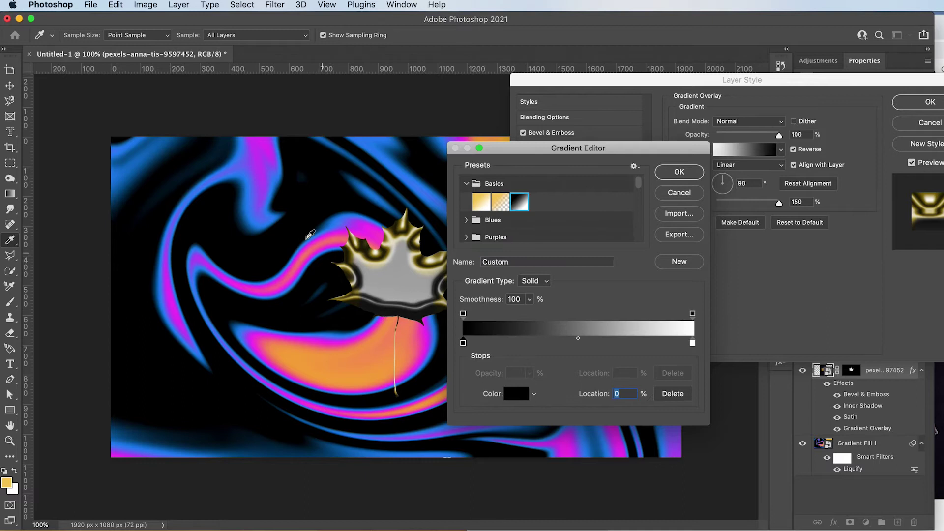
click(256, 153)
click(536, 343)
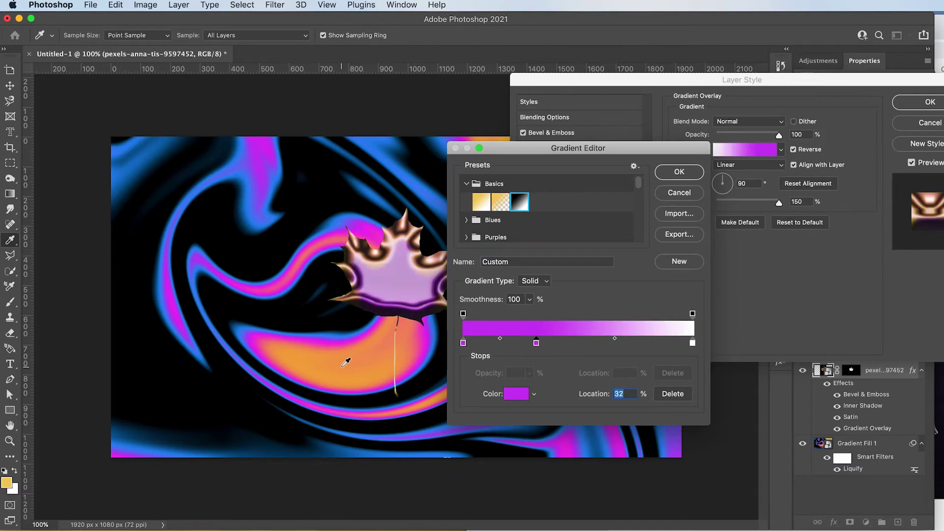
click(354, 346)
click(584, 343)
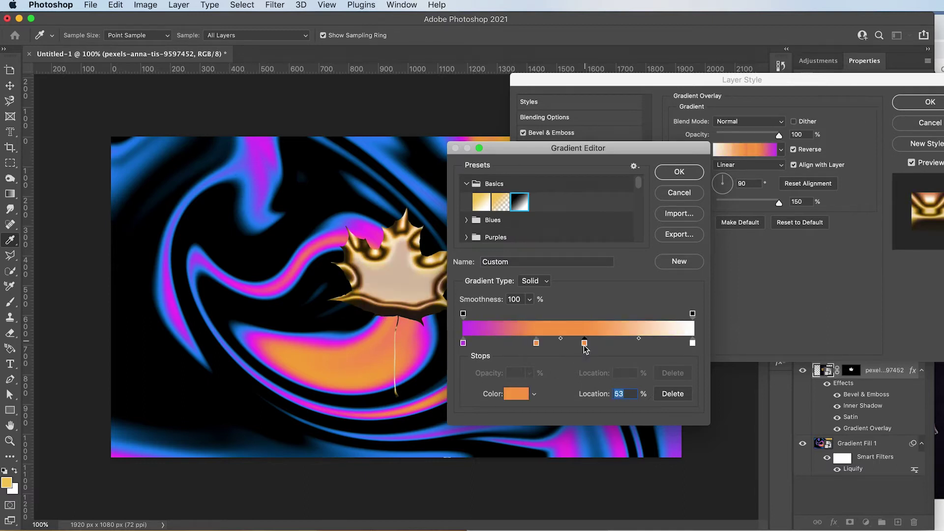
click(150, 369)
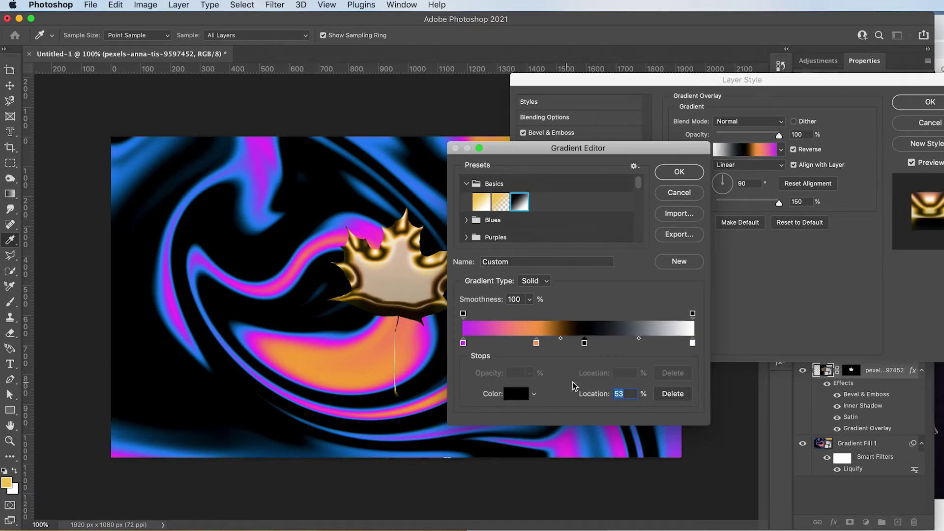
drag(694, 343, 672, 367)
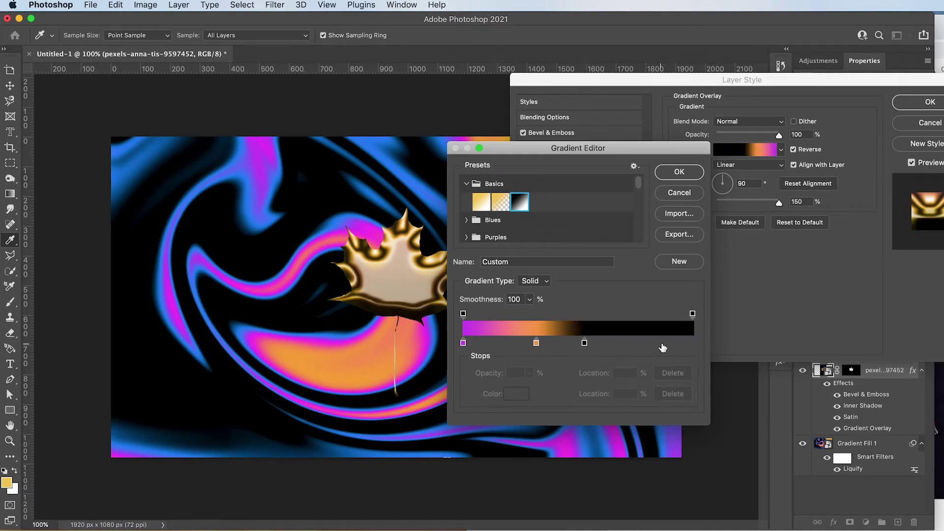
key(super+z)
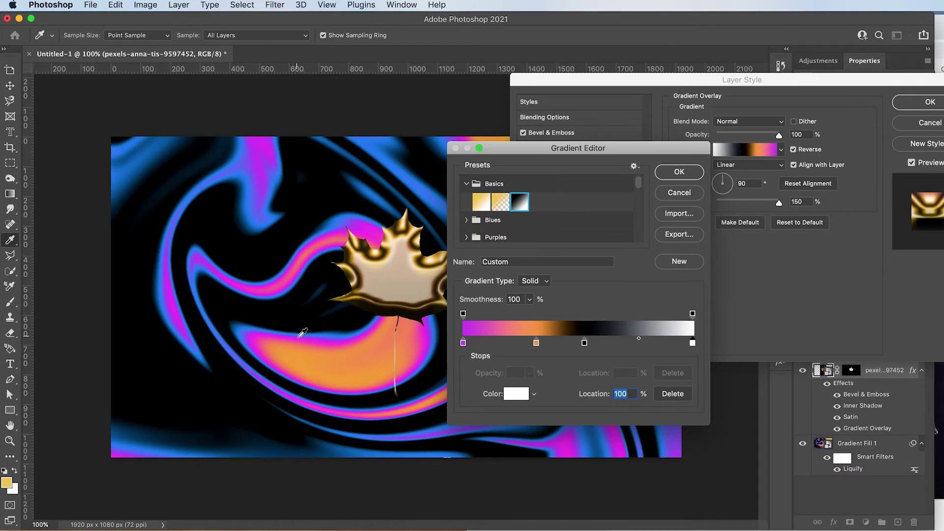
click(310, 341)
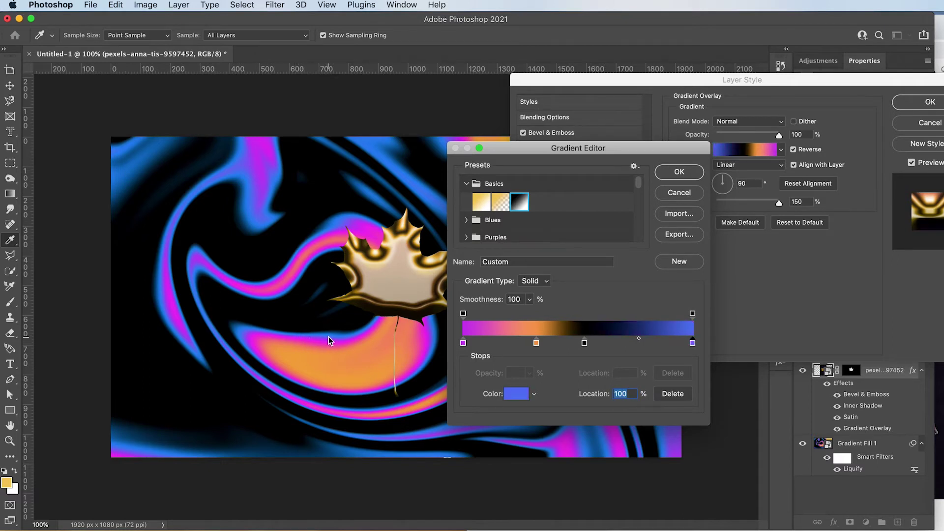
Reposition the stops to orange 30%, black 35% and blue 55%, add magenta at 75%, and confirm.
drag(584, 343, 601, 344)
drag(536, 343, 502, 345)
drag(603, 343, 544, 344)
drag(693, 343, 589, 344)
drag(462, 343, 704, 344)
click(505, 343)
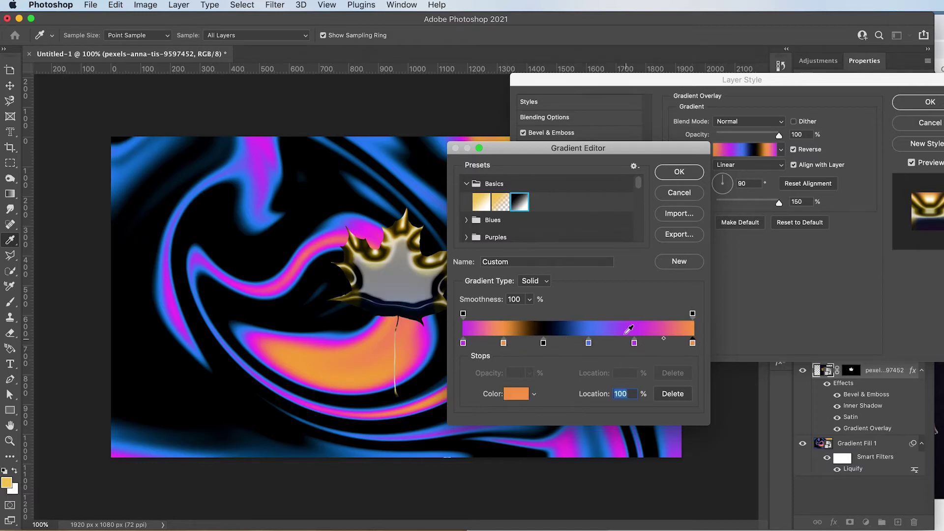
click(681, 177)
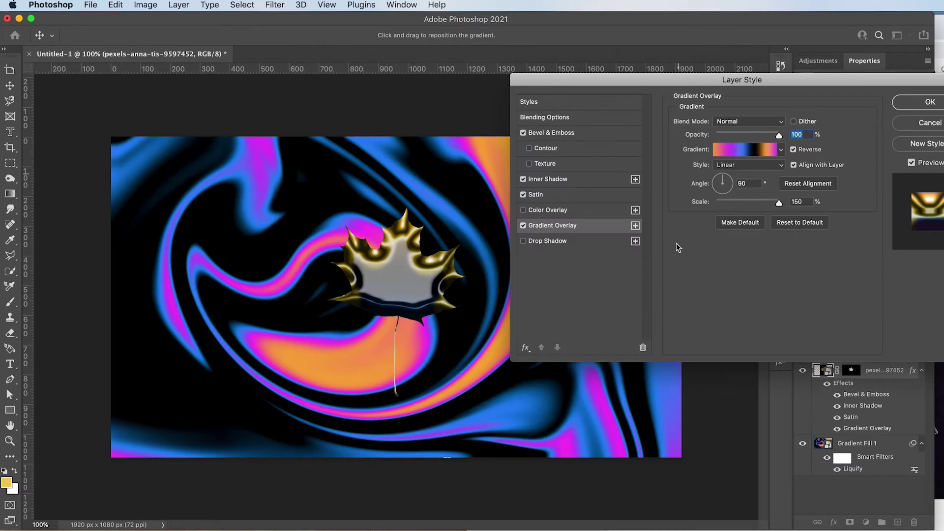
Turn off the Satin and Inner Shadow effects and increase the leaf's bevel depth.
click(523, 195)
click(524, 181)
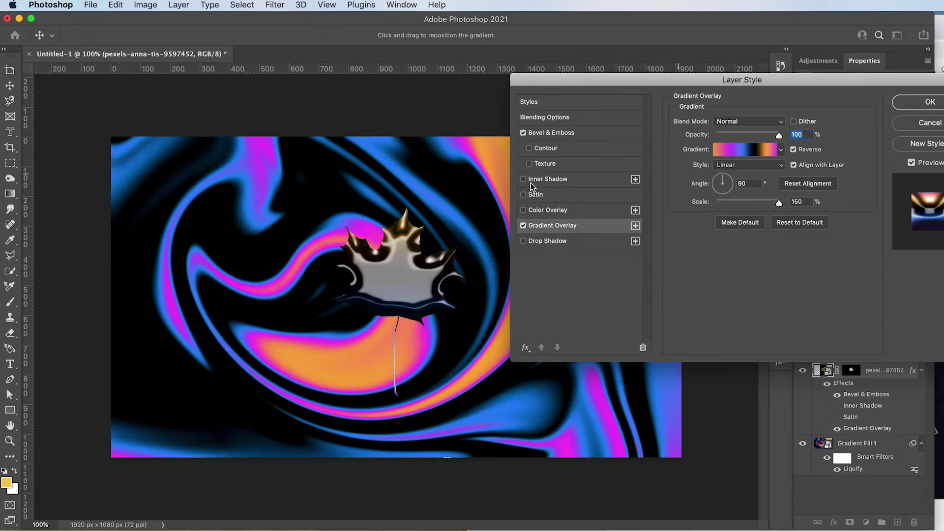
click(588, 132)
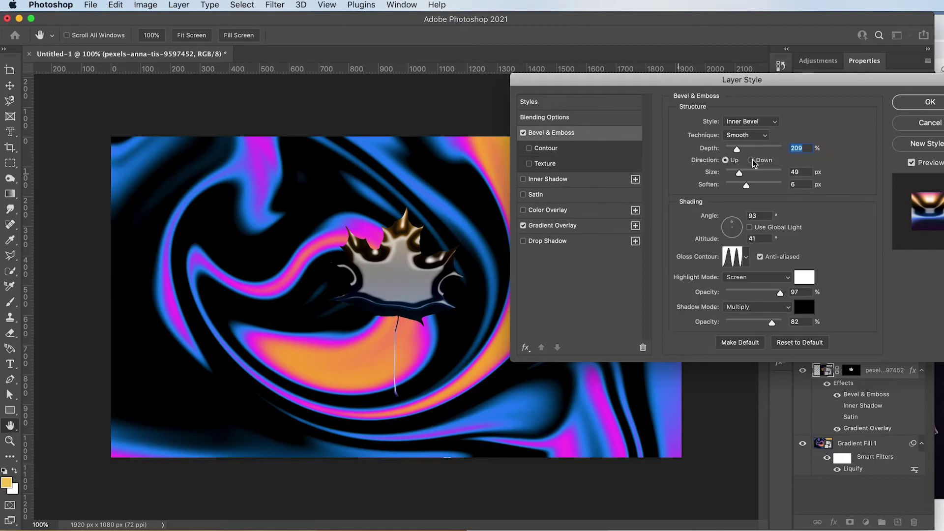
drag(739, 149, 729, 190)
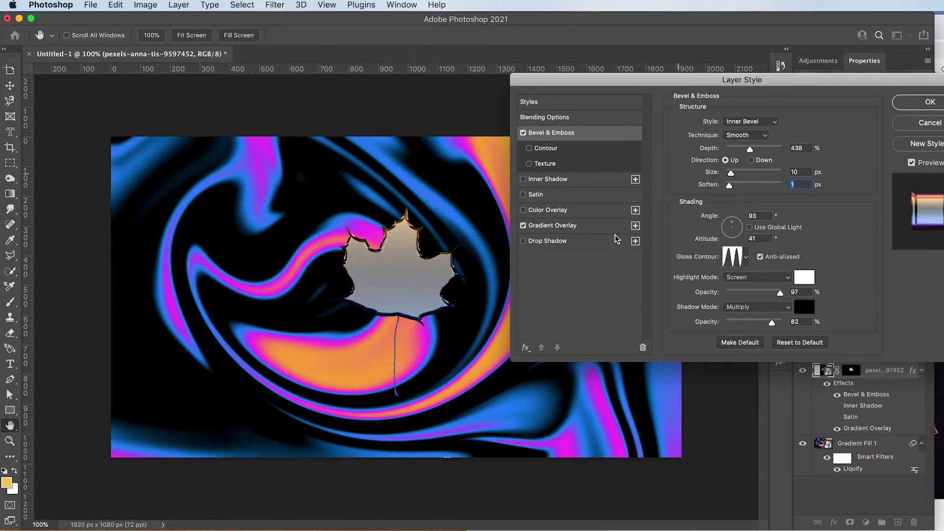
click(587, 185)
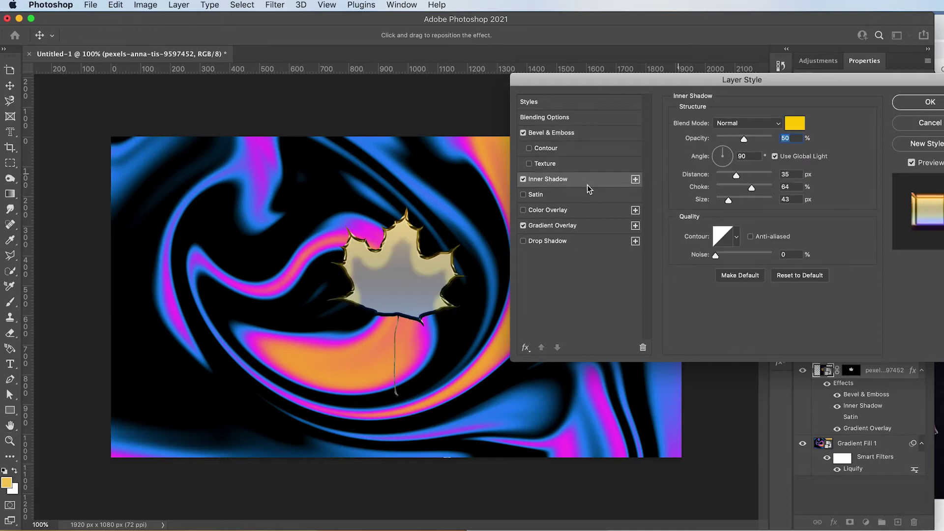
drag(743, 139, 722, 141)
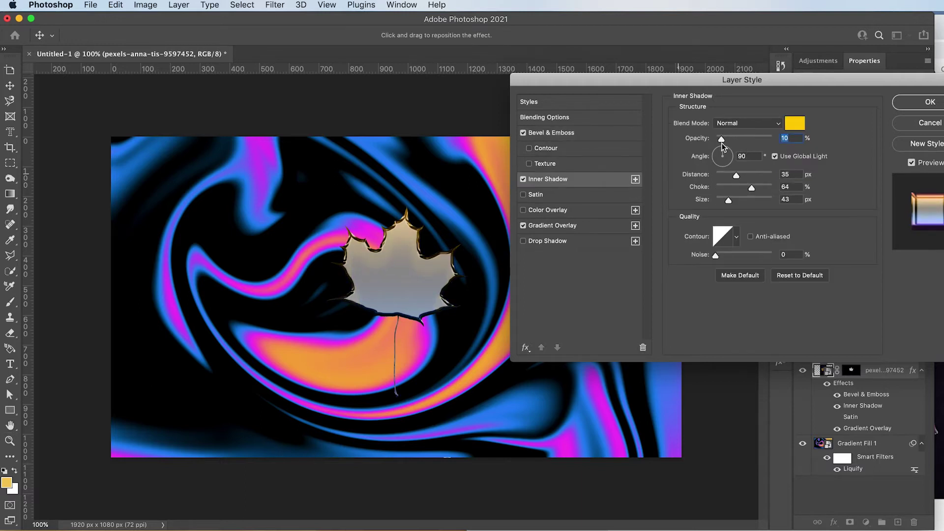
click(524, 179)
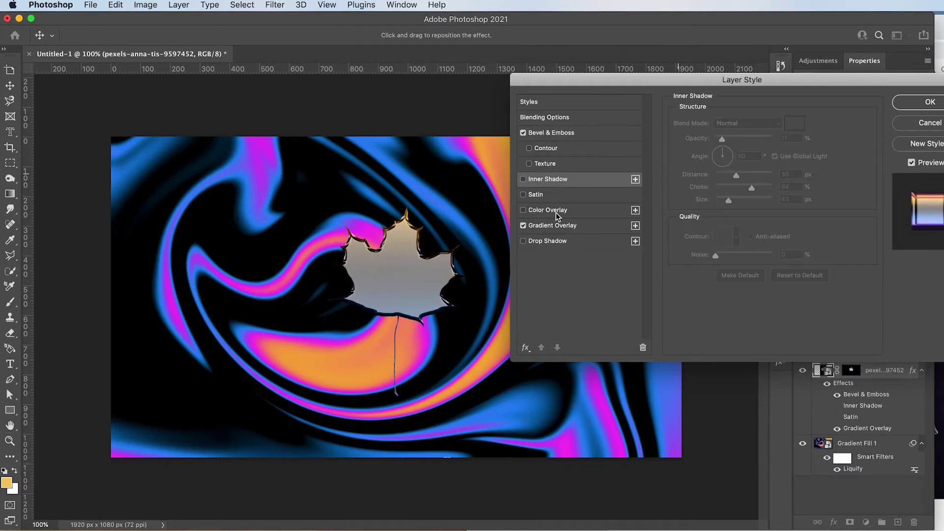
Make the gradient overlay Radial, not reversed, at 94% scale.
click(585, 227)
drag(779, 202, 748, 203)
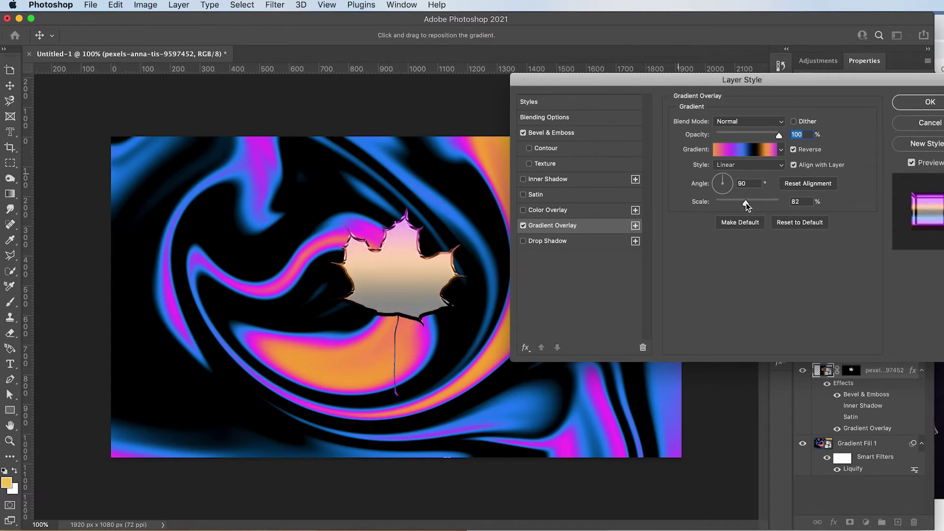
click(792, 150)
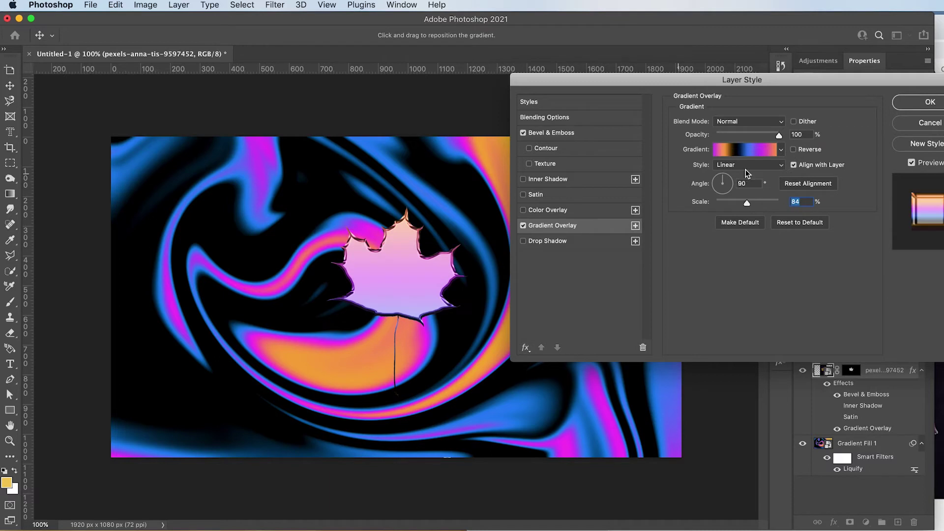
click(748, 172)
click(743, 188)
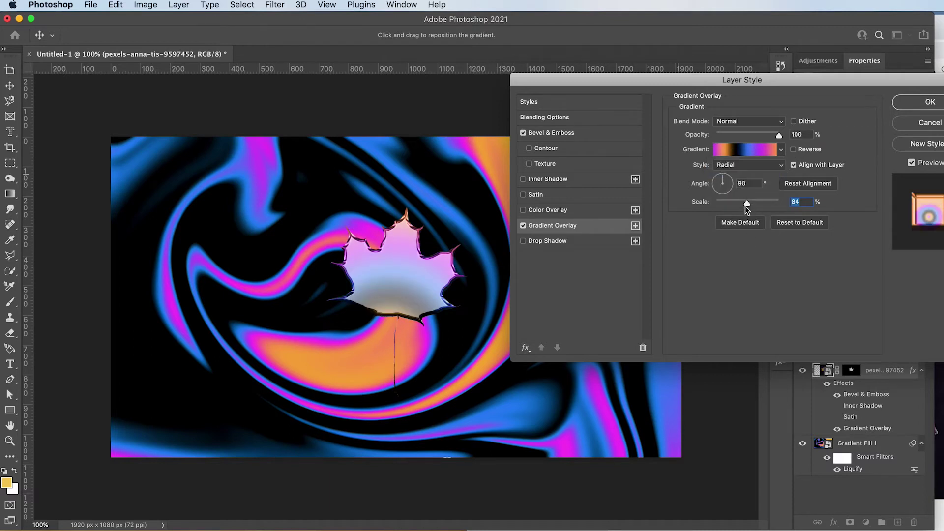
mouse_move(745, 206)
mouse_down()
mouse_move(731, 203)
mouse_move(752, 202)
mouse_up()
Confirm the layer style and rasterize the leaf's layer style into pixels.
click(916, 104)
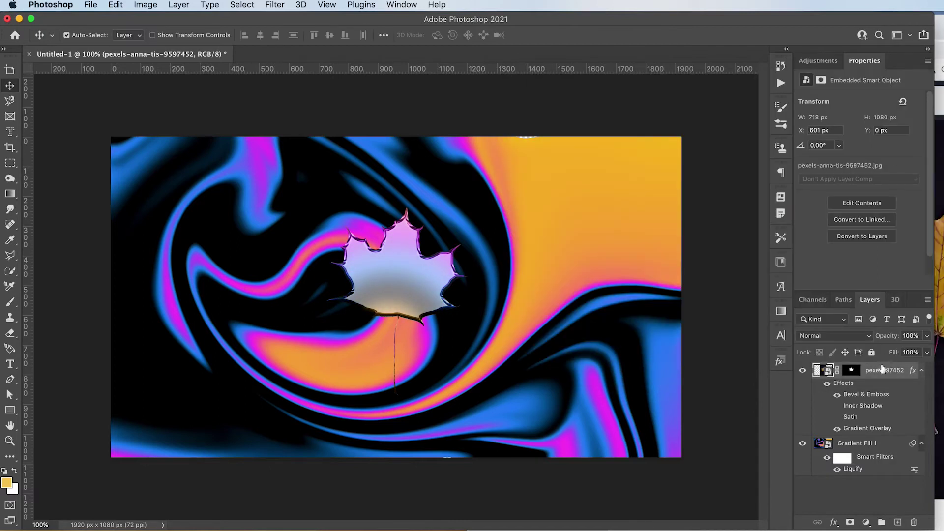
right_click(869, 377)
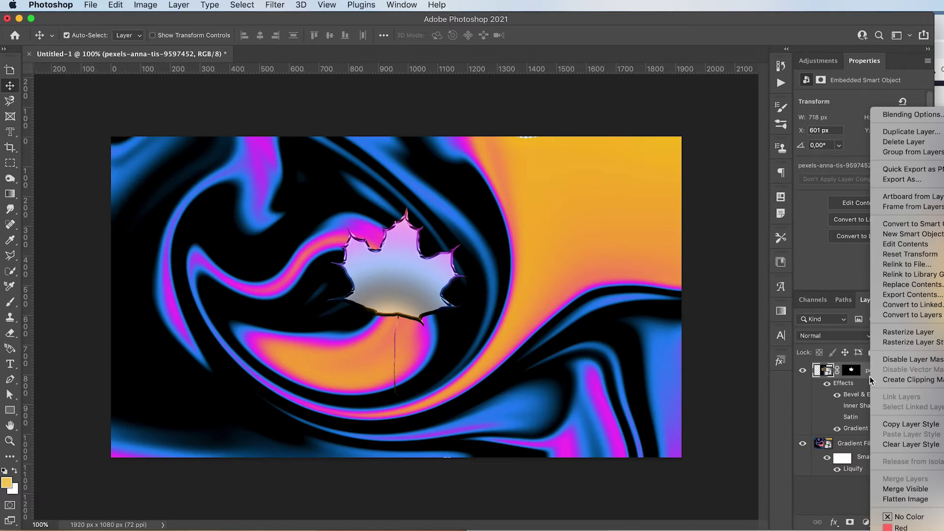
click(910, 343)
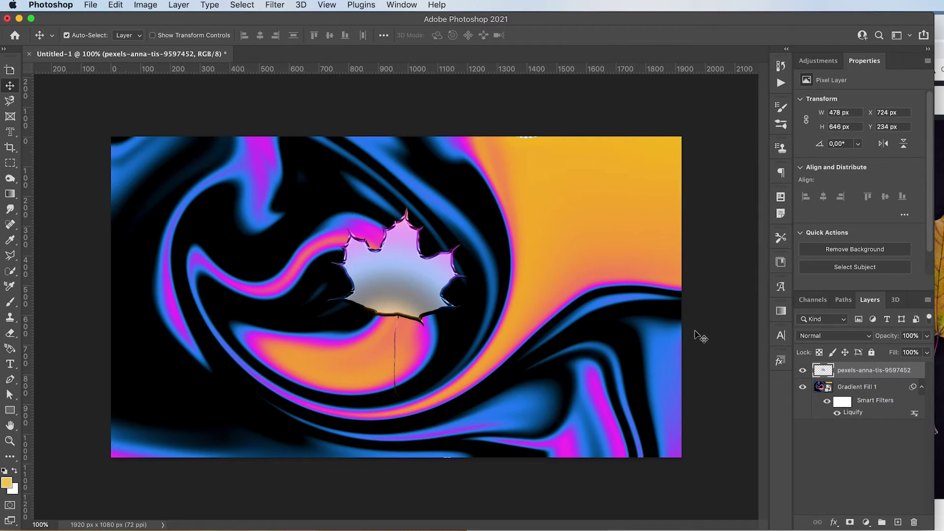
Liquify the leaf's top and tips into a tall swooping flame shape and nudge it into place.
click(283, 4)
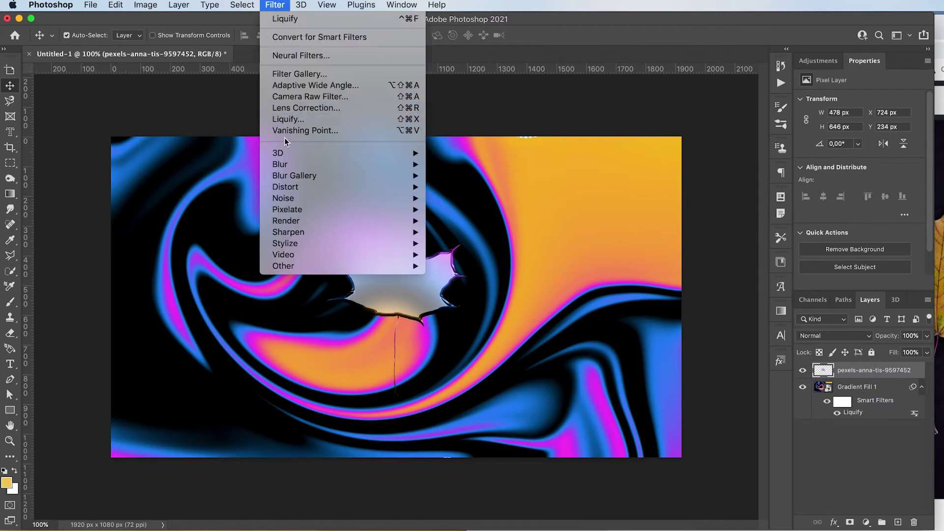
click(285, 120)
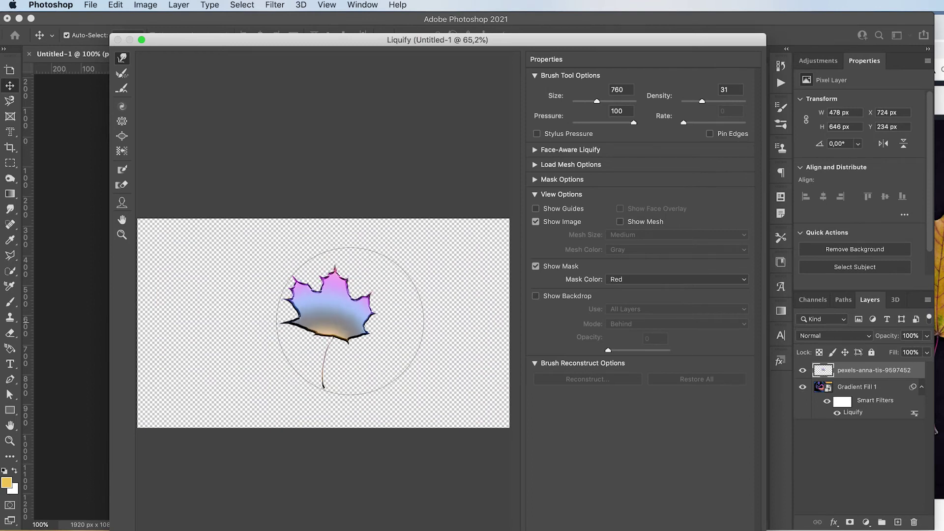
mouse_move(336, 314)
mouse_down()
mouse_move(323, 329)
mouse_move(320, 200)
mouse_move(260, 174)
mouse_move(222, 179)
mouse_up()
mouse_move(340, 275)
mouse_down()
mouse_move(384, 359)
mouse_move(365, 466)
mouse_move(285, 421)
mouse_move(273, 307)
mouse_move(236, 194)
mouse_move(327, 211)
mouse_move(317, 98)
mouse_up()
key(Return)
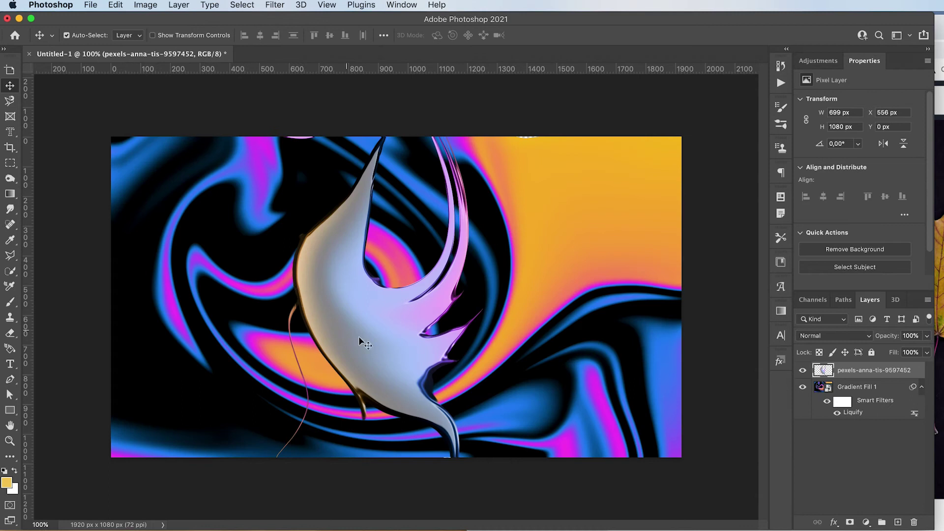
drag(366, 327, 374, 306)
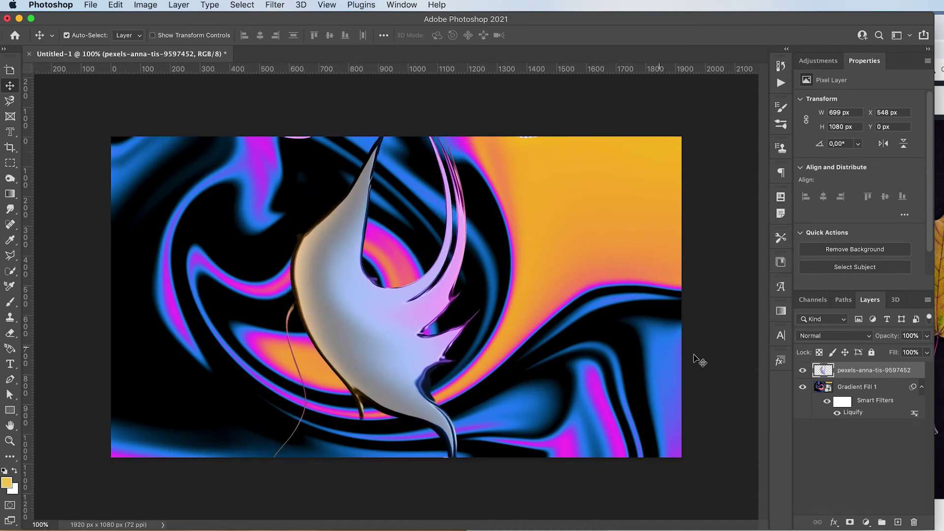
Group the layers into Group 1, duplicate it, and convert Group 1 copy to a smart object.
click(789, 406)
key(super+g)
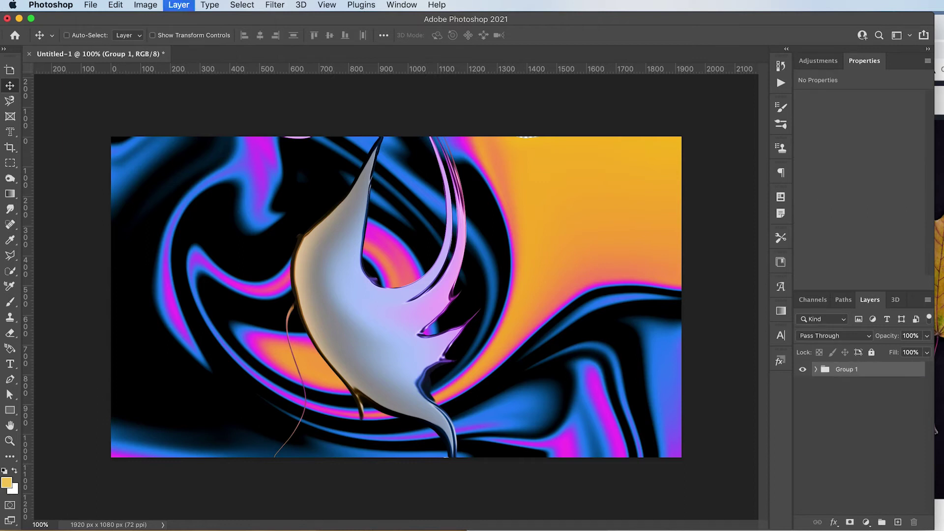
key(super+j)
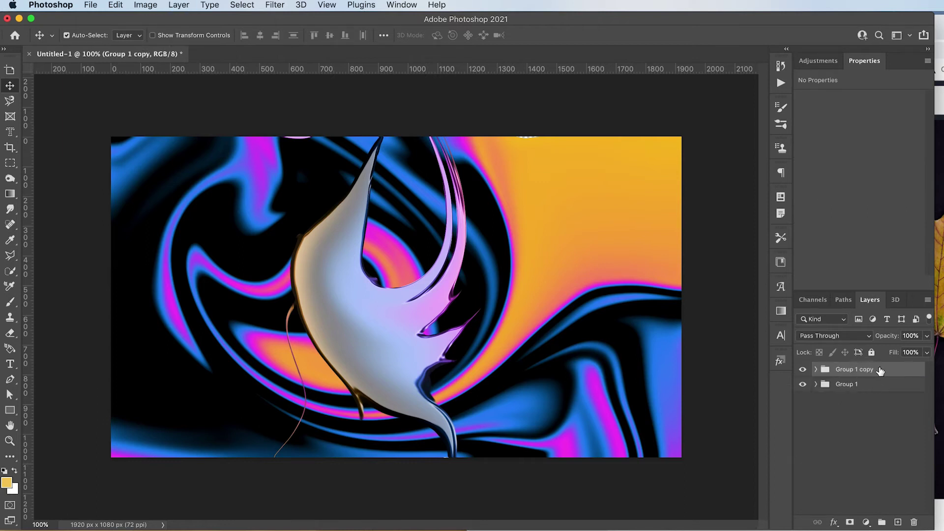
right_click(887, 371)
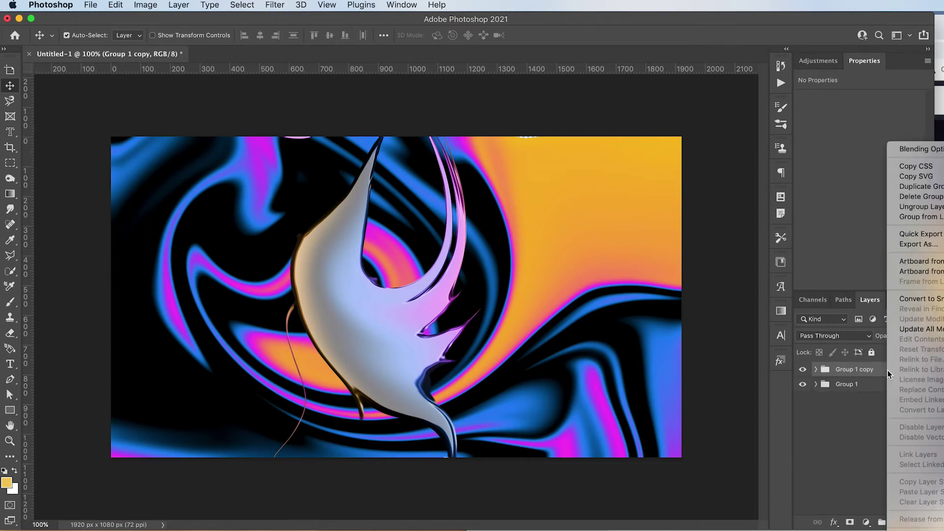
click(905, 299)
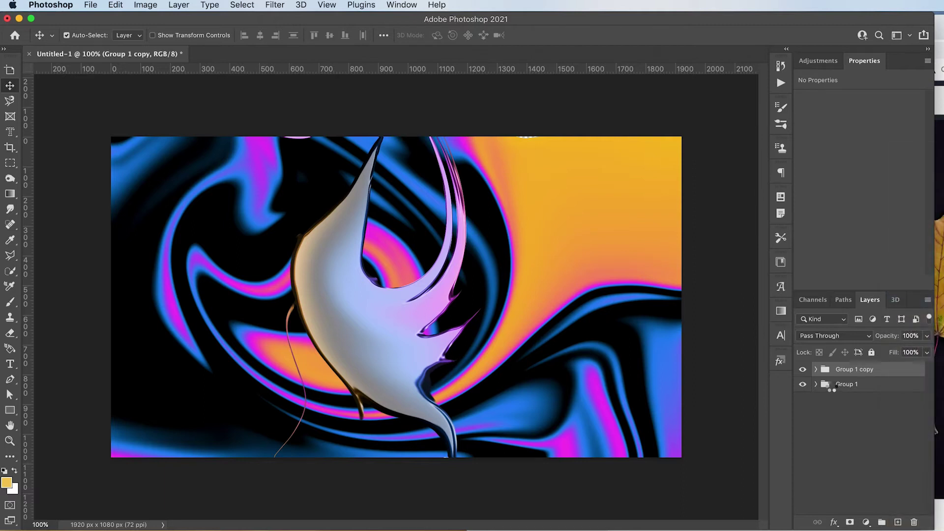
In Camera Raw, warm the temperature, set exposure -1.15, lower highlights, cut texture to -64, and raise clarity and vibrance.
click(273, 5)
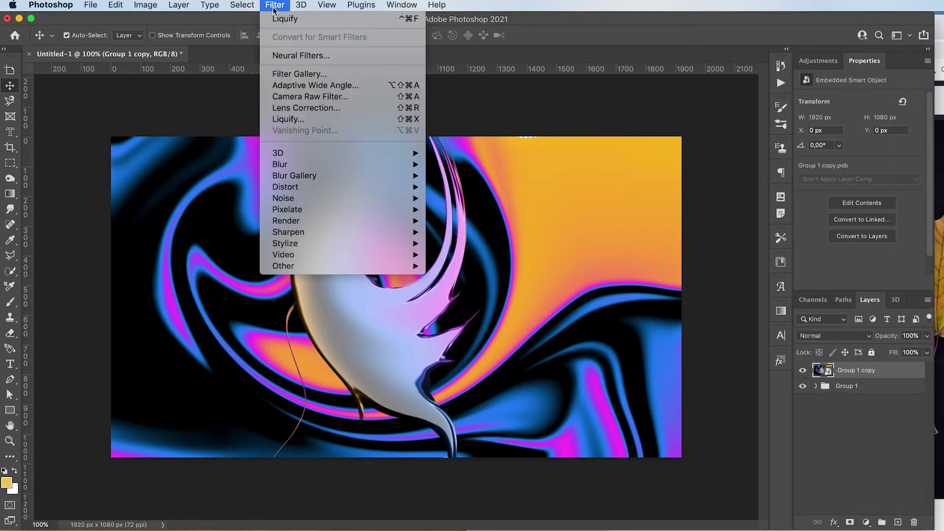
click(288, 98)
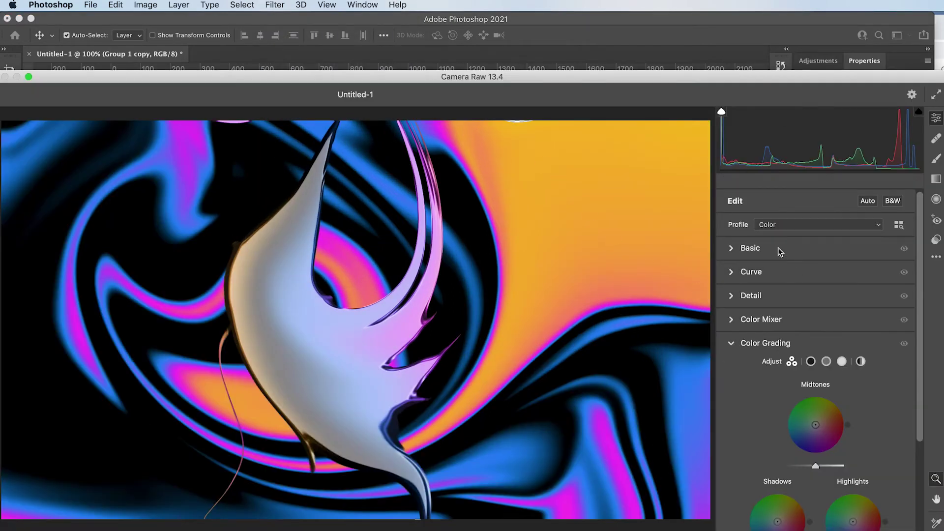
click(733, 249)
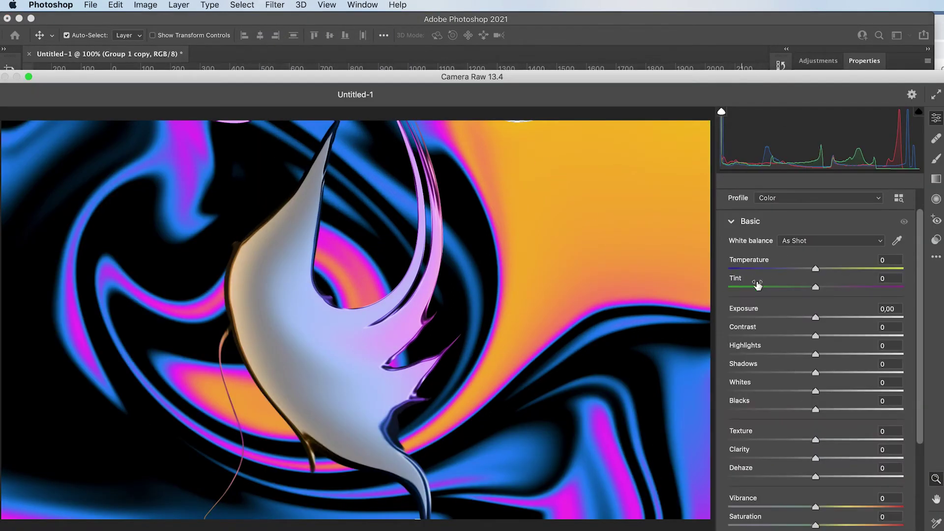
mouse_move(816, 270)
mouse_down()
mouse_move(766, 268)
mouse_move(845, 266)
mouse_move(829, 266)
mouse_up()
drag(816, 317, 878, 326)
drag(814, 354, 854, 410)
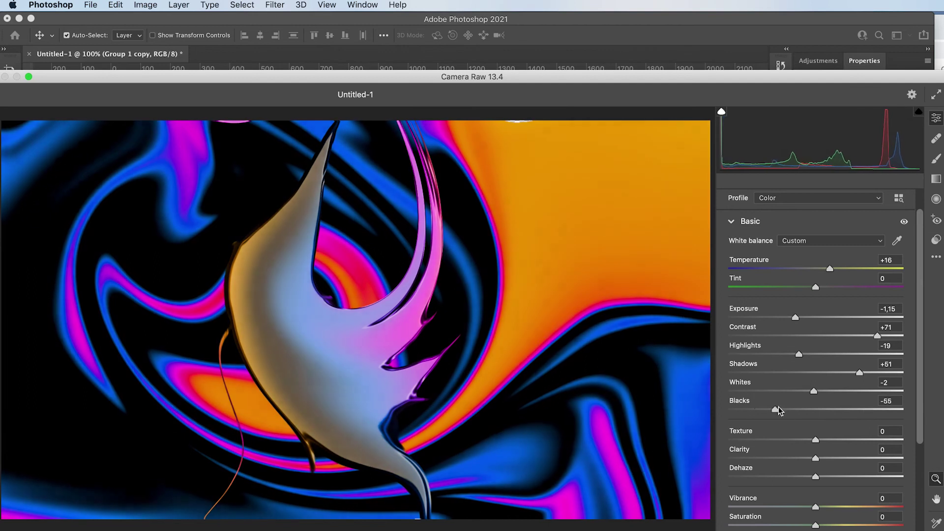
drag(817, 443, 761, 438)
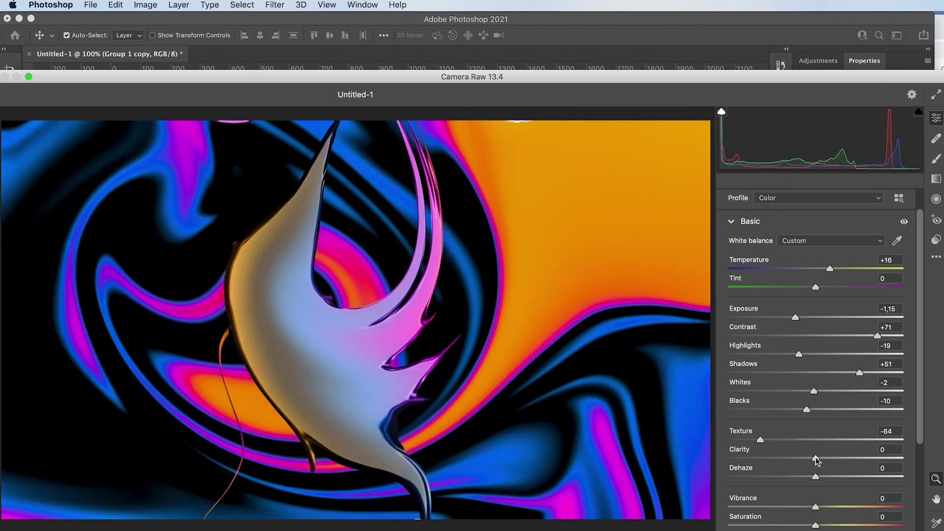
drag(816, 458, 855, 445)
scroll(832, 408, down, 2)
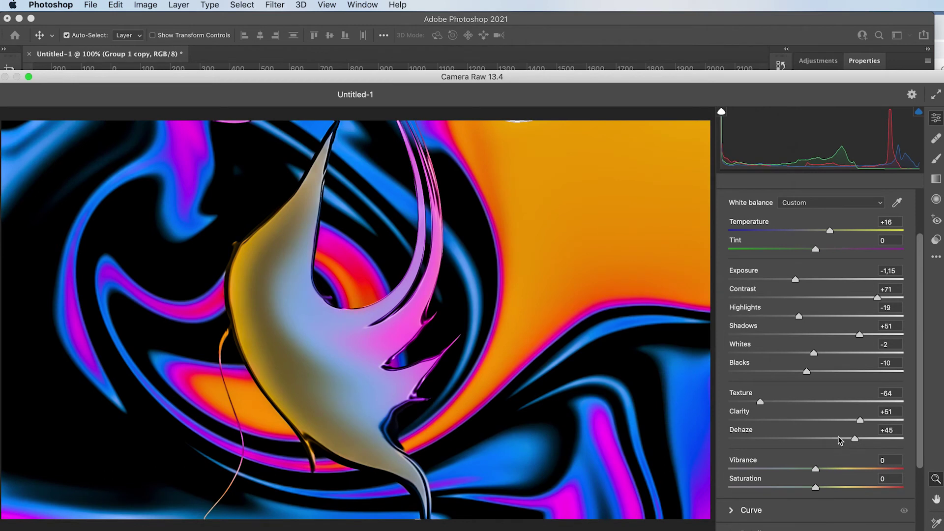
scroll(807, 404, down, 5)
drag(816, 335, 798, 355)
Shift Color Mixer hues: reds -75, yellows +65, blues -100, purples +100, aquas toward cyan.
click(732, 449)
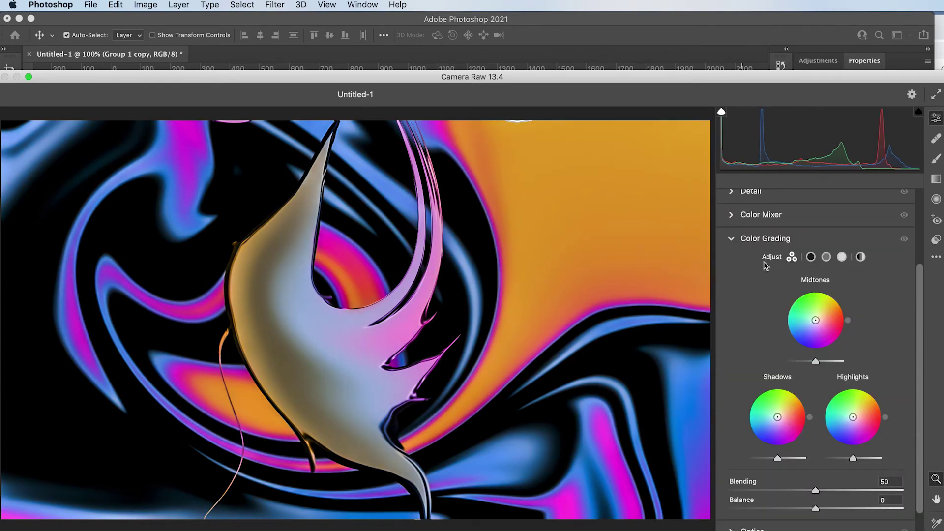
click(731, 215)
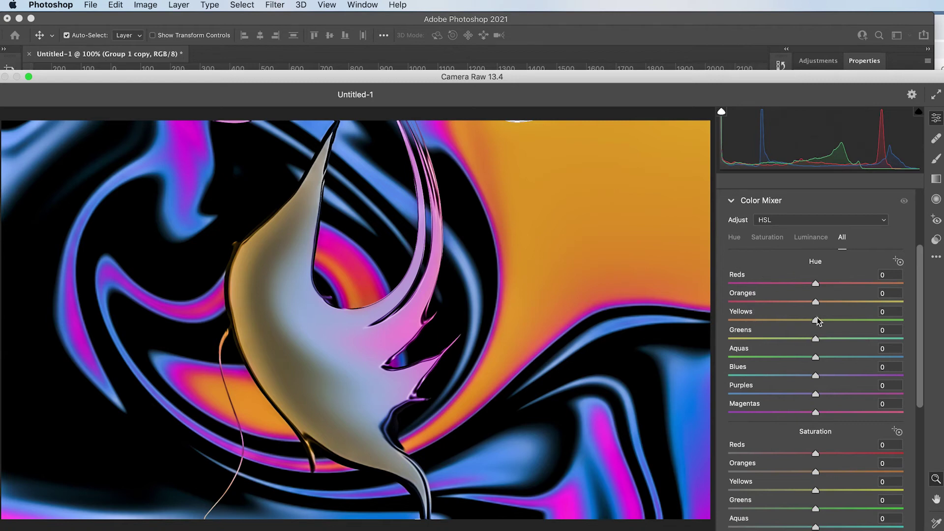
drag(816, 283, 757, 270)
drag(815, 302, 770, 301)
drag(816, 321, 871, 323)
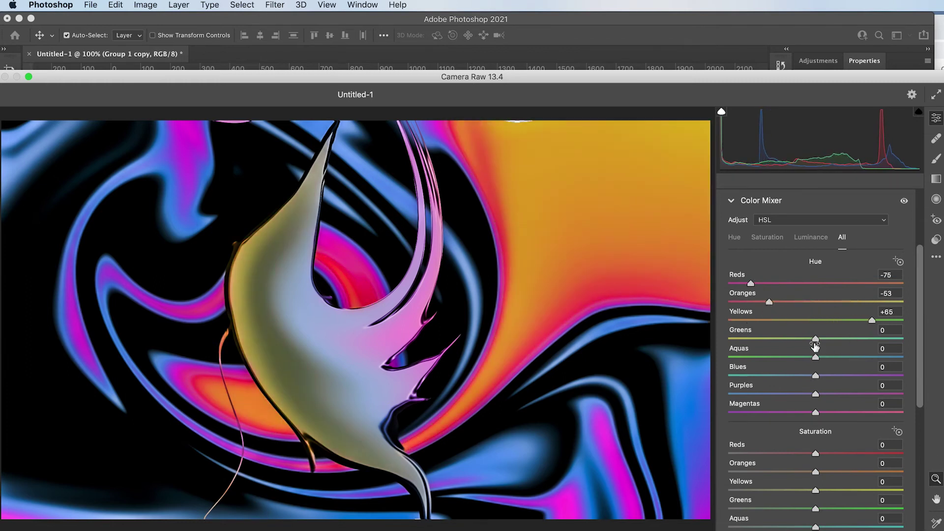
drag(816, 340, 705, 327)
drag(813, 361, 881, 363)
drag(816, 377, 694, 367)
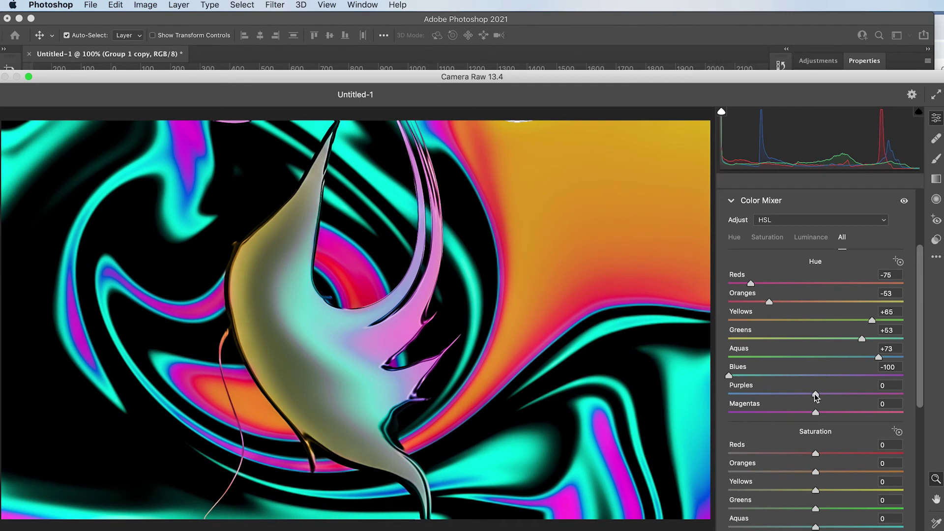
drag(815, 394, 907, 401)
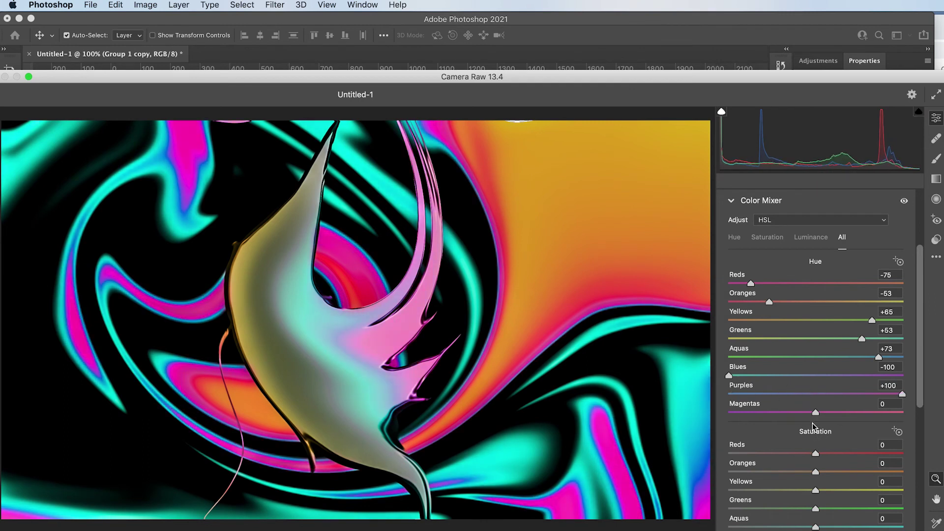
drag(812, 412, 893, 412)
drag(919, 354, 922, 425)
Set HSL saturation: yellows +68, greens -64, more aquas, and maximum blues, purples and magentas.
drag(816, 290, 880, 309)
drag(816, 327, 876, 328)
drag(817, 347, 760, 345)
drag(816, 364, 903, 382)
drag(816, 401, 920, 392)
drag(825, 424, 917, 416)
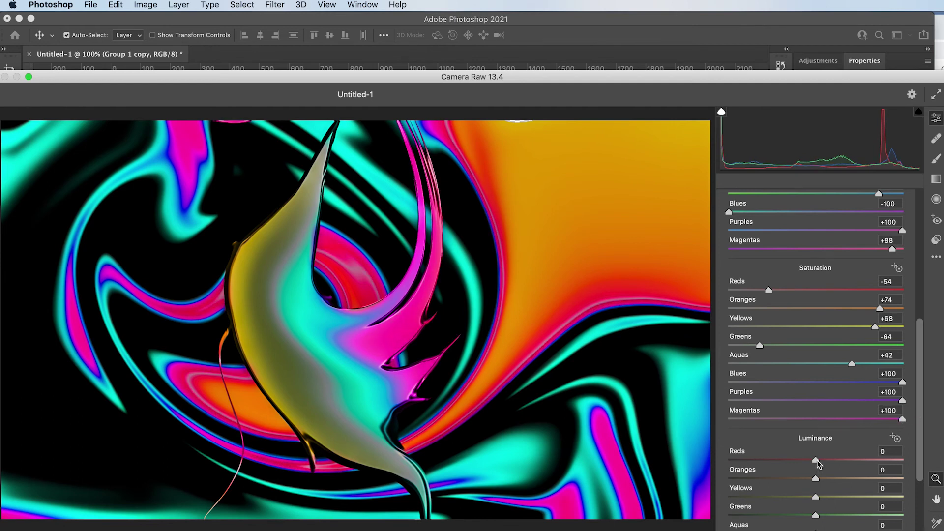
Tune HSL luminance (darker reds, yellows +100, greens -87, brighter aquas) and apply Camera Raw.
drag(817, 460, 763, 447)
drag(816, 478, 924, 499)
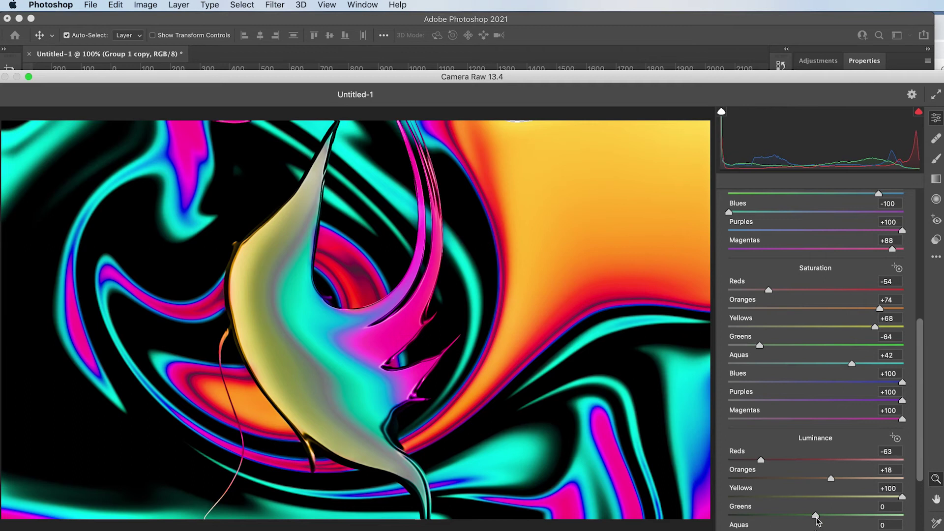
drag(815, 515, 855, 511)
scroll(914, 374, down, 5)
drag(855, 352, 740, 351)
drag(815, 370, 792, 420)
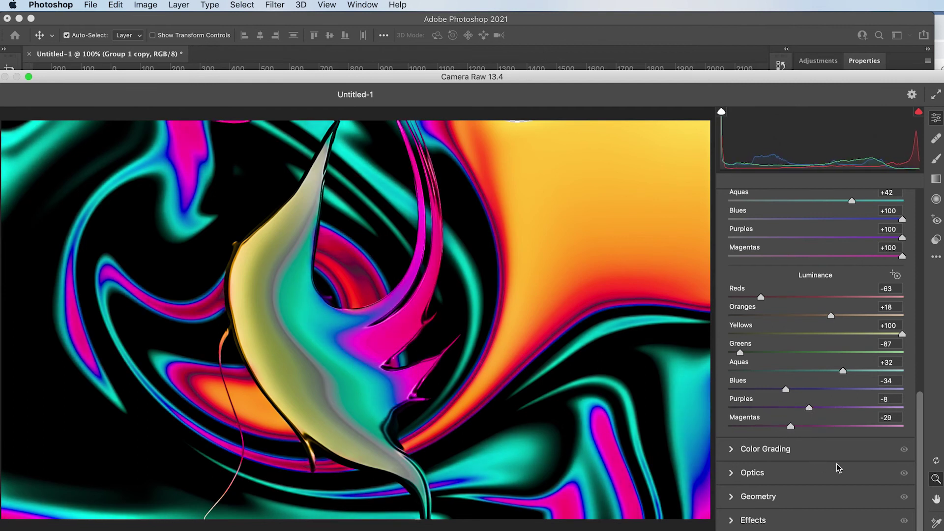
key(Return)
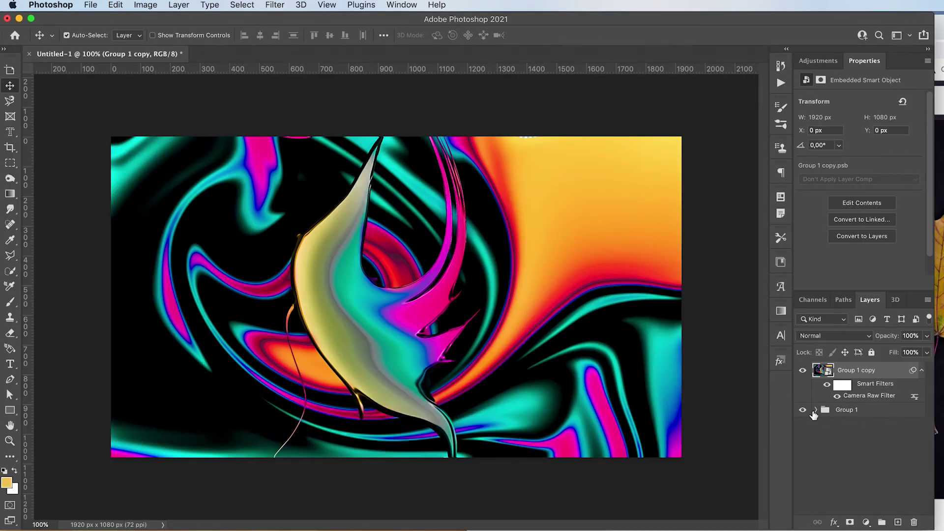
Expand Group 1 and delete the stock photo layer inside it.
click(815, 412)
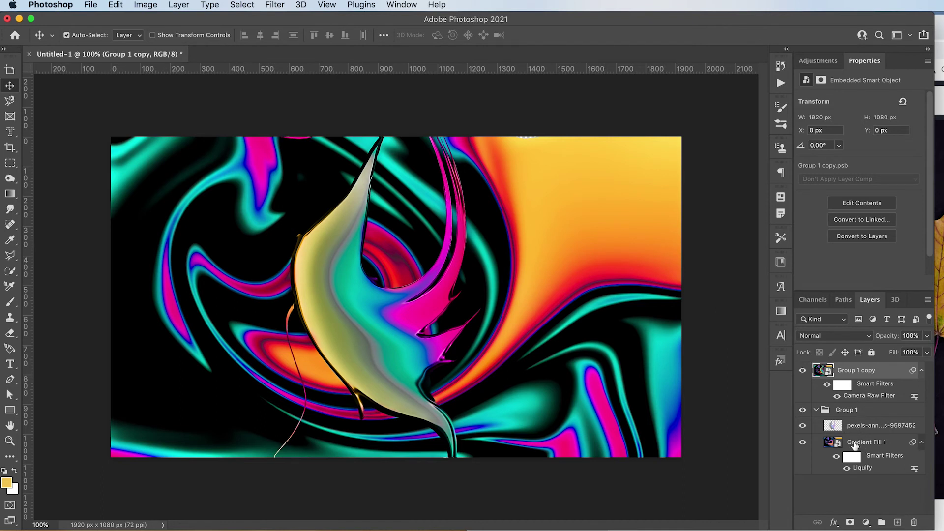
click(921, 443)
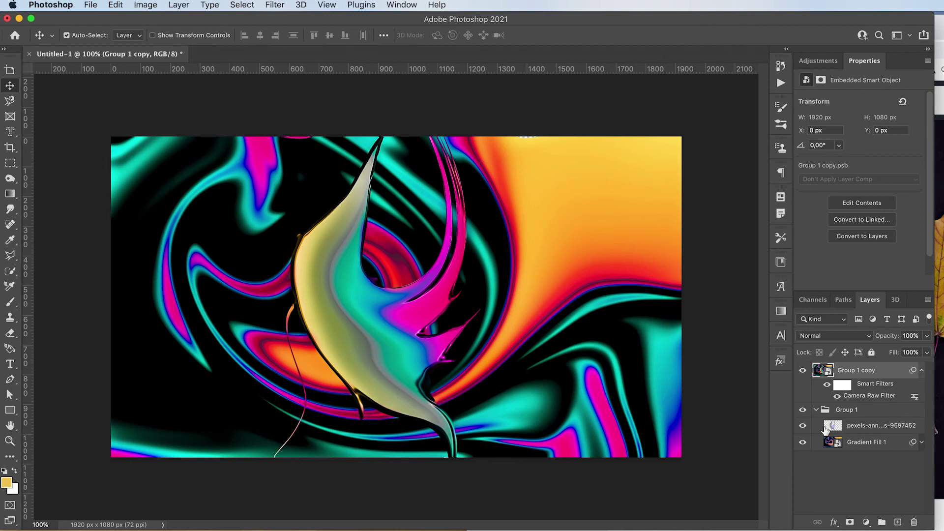
click(861, 431)
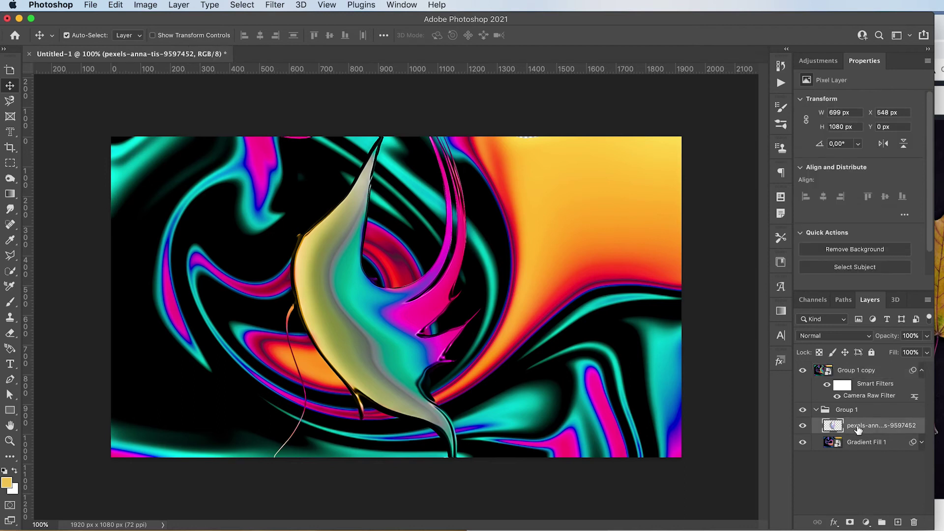
key(Delete)
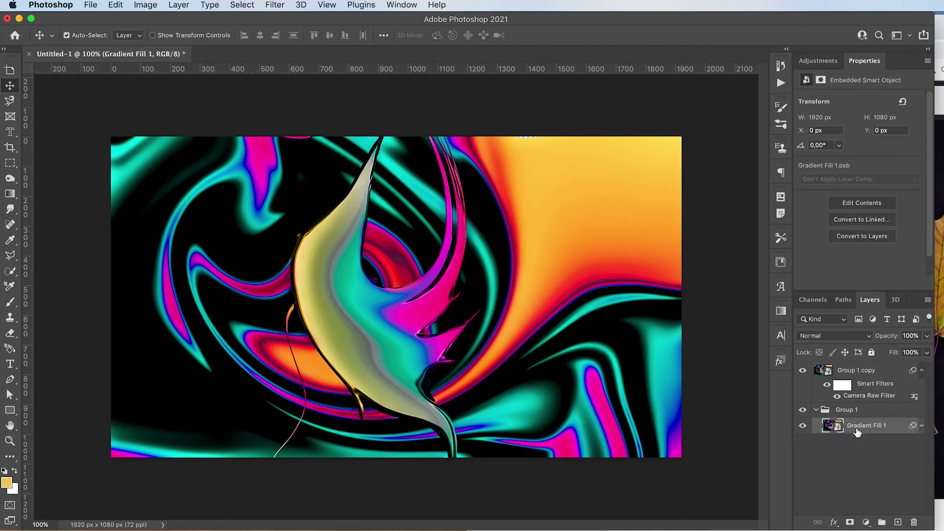
Move the Camera Raw smart filter onto the Gradient Fill 1 layer.
right_click(869, 395)
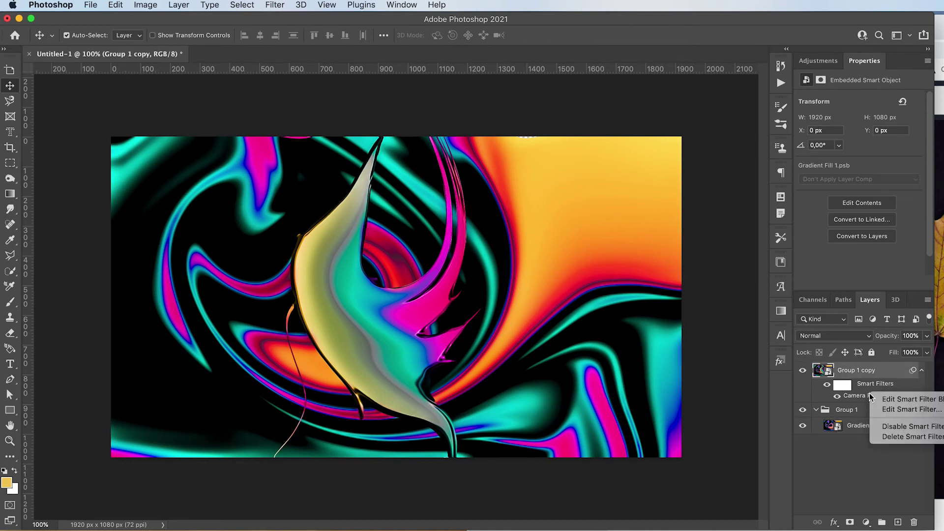
key(Escape)
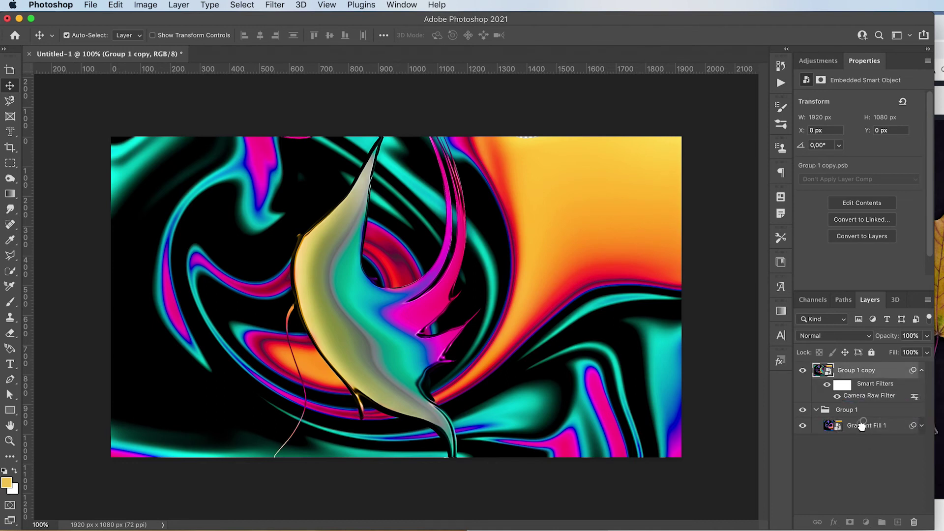
double_click(864, 393)
drag(866, 397, 856, 416)
click(803, 372)
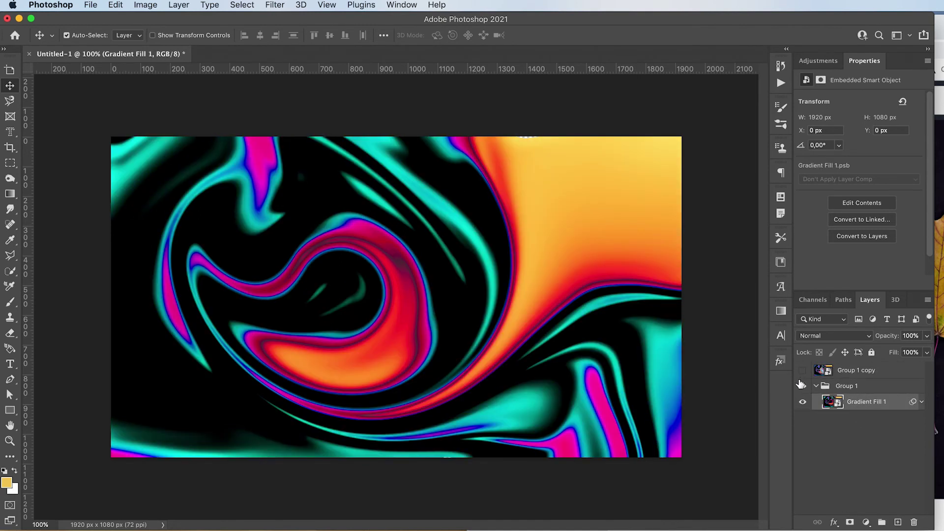
click(804, 372)
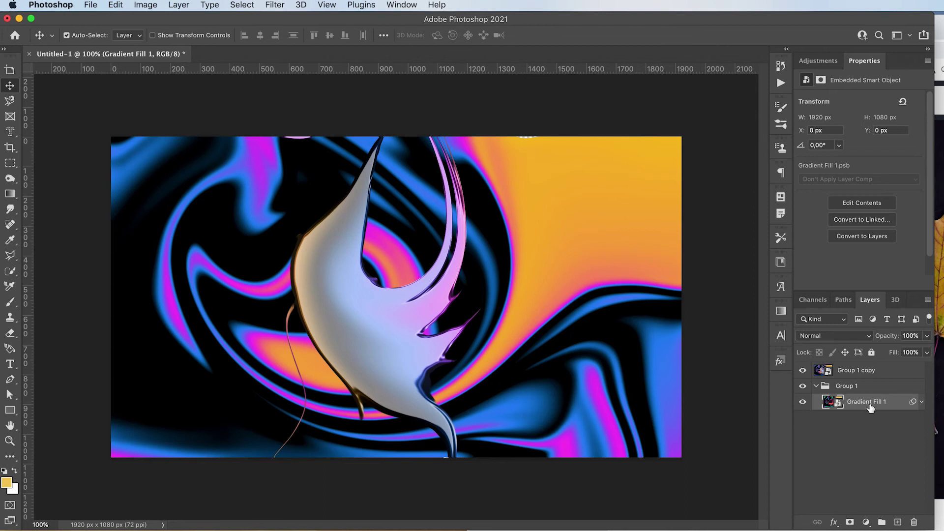
click(922, 402)
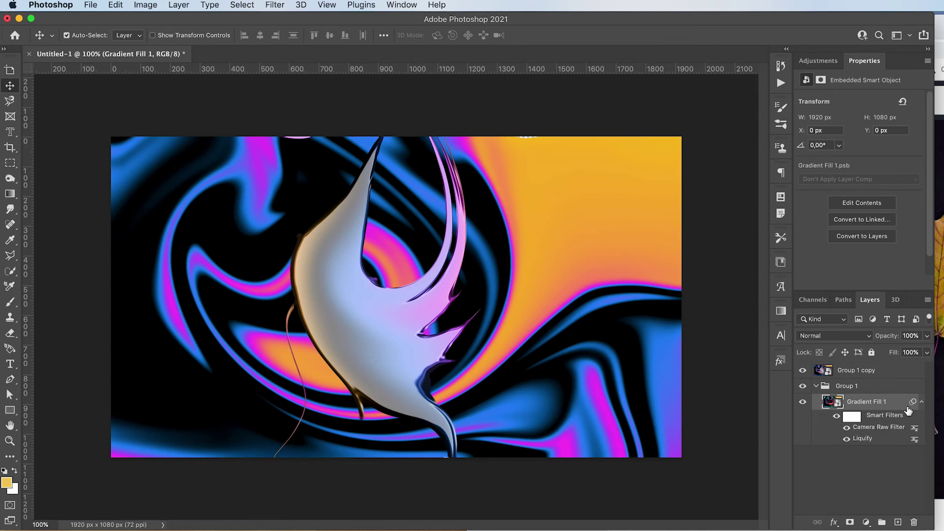
click(921, 402)
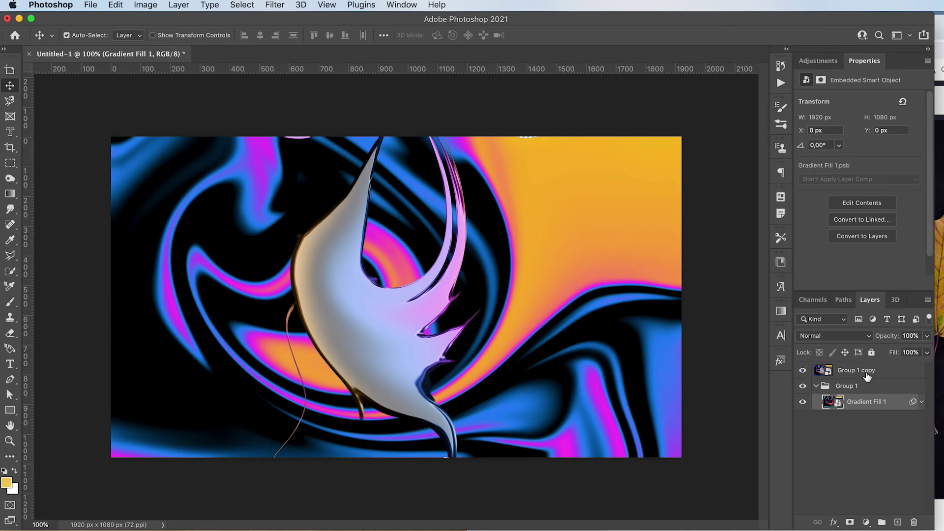
Delete the Group 1 copy layer containing the leaf, leaving Gradient Fill 1 selected.
click(866, 374)
key(Delete)
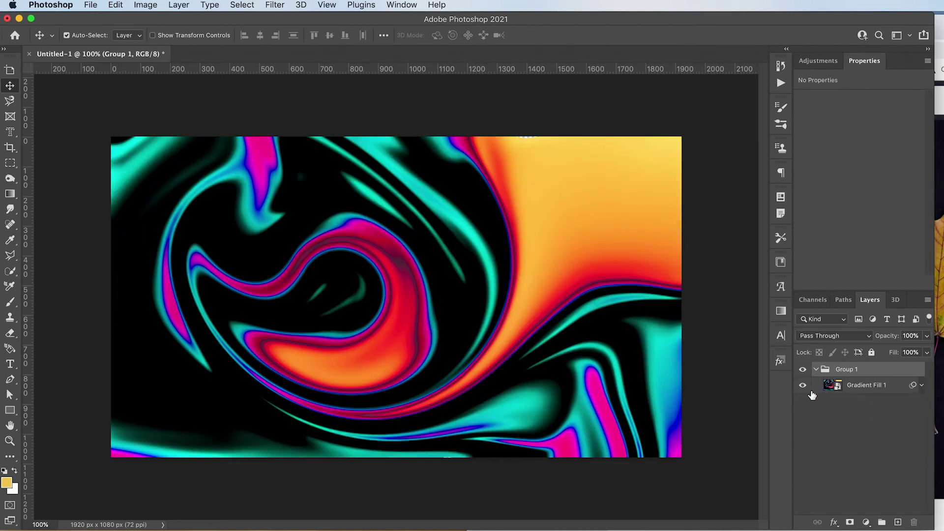
click(871, 387)
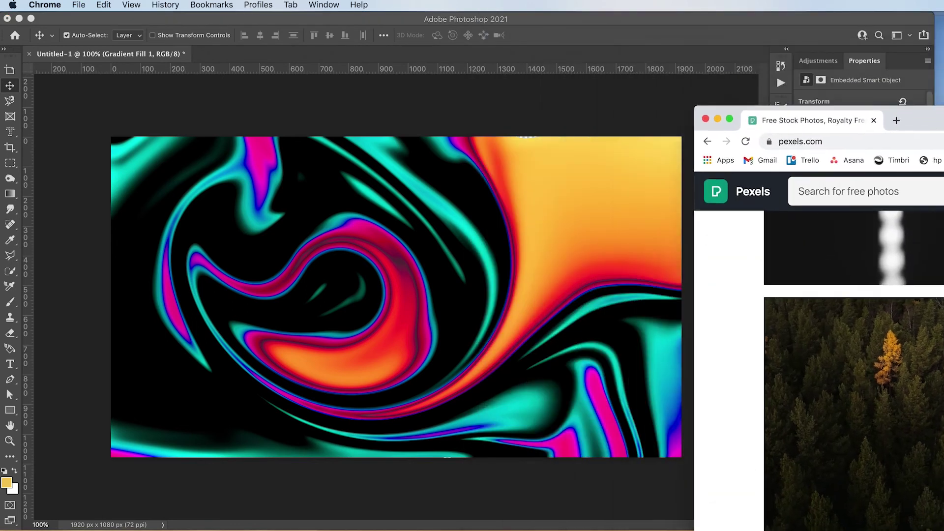
Place dust texture 8 scaled to fill the canvas and blend it in Screen mode.
drag(943, 111, 596, 37)
click(119, 37)
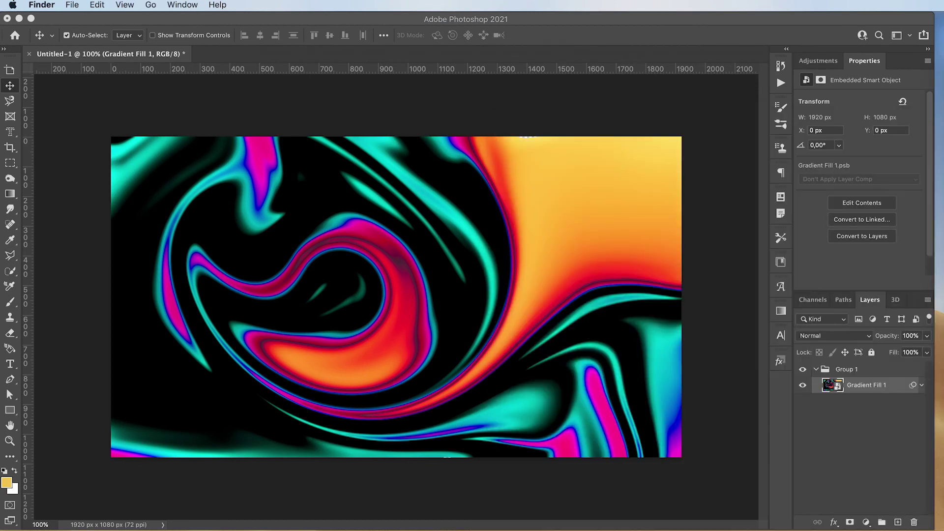
drag(943, 260, 434, 249)
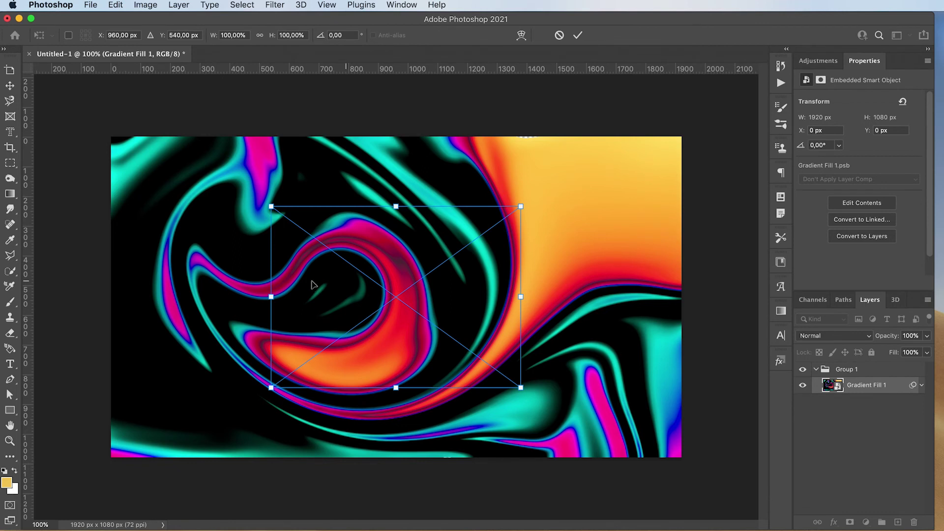
drag(269, 298, 111, 297)
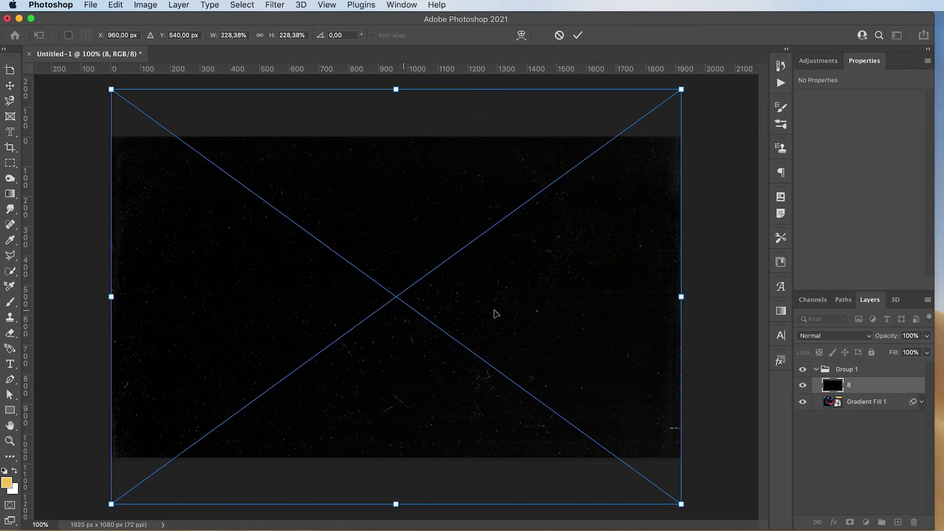
key(Return)
click(834, 335)
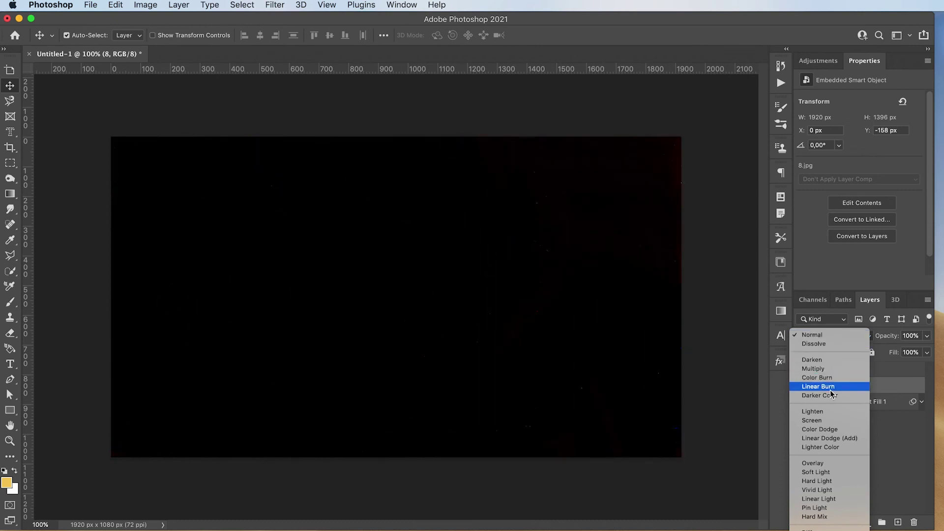
click(831, 422)
Place dust texture 1 across the canvas and blend it in Screen mode.
key(super+Tab)
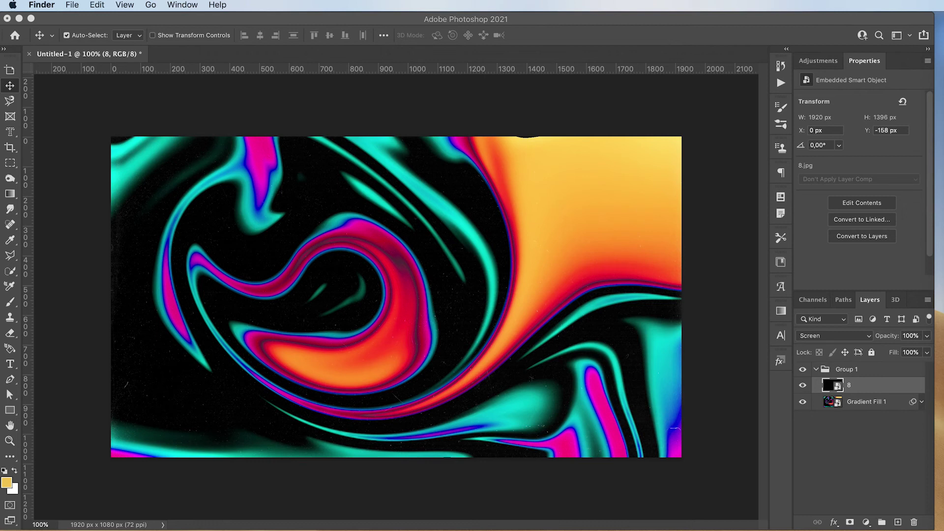
drag(940, 295, 111, 296)
key(Return)
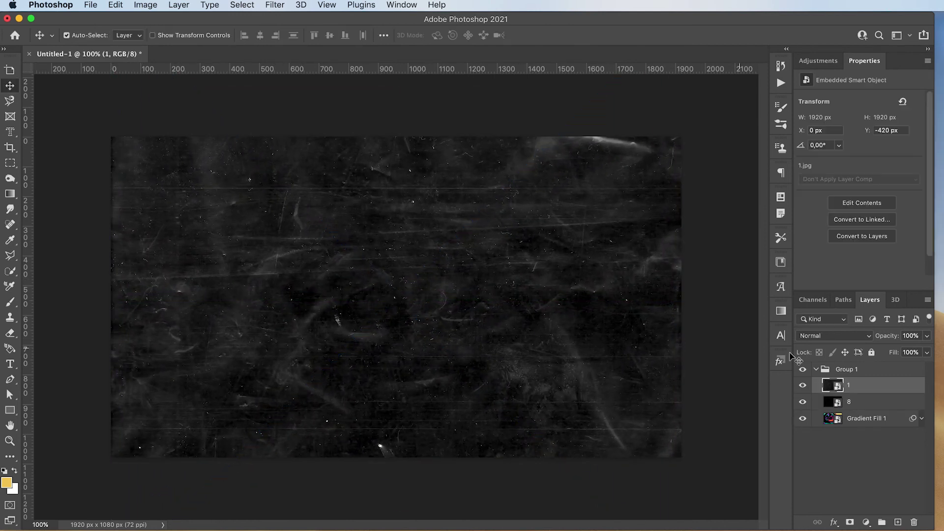
click(837, 336)
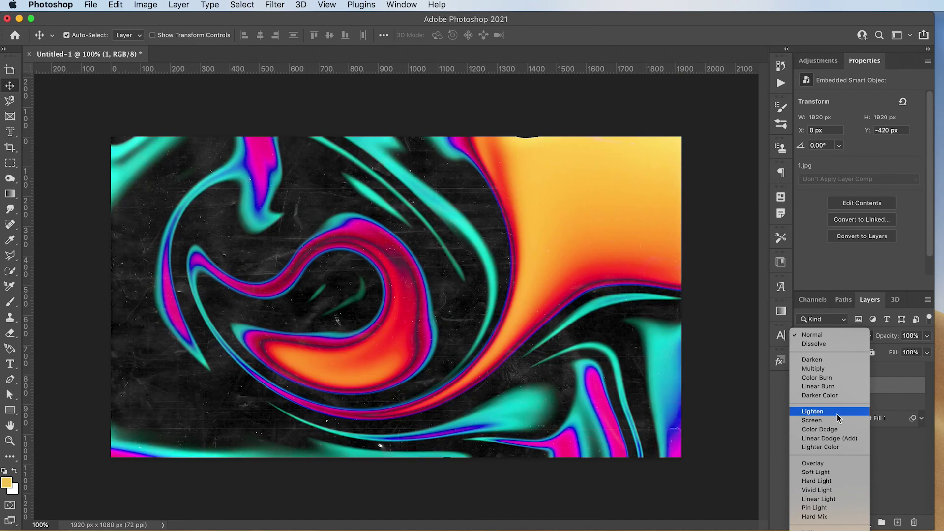
click(839, 421)
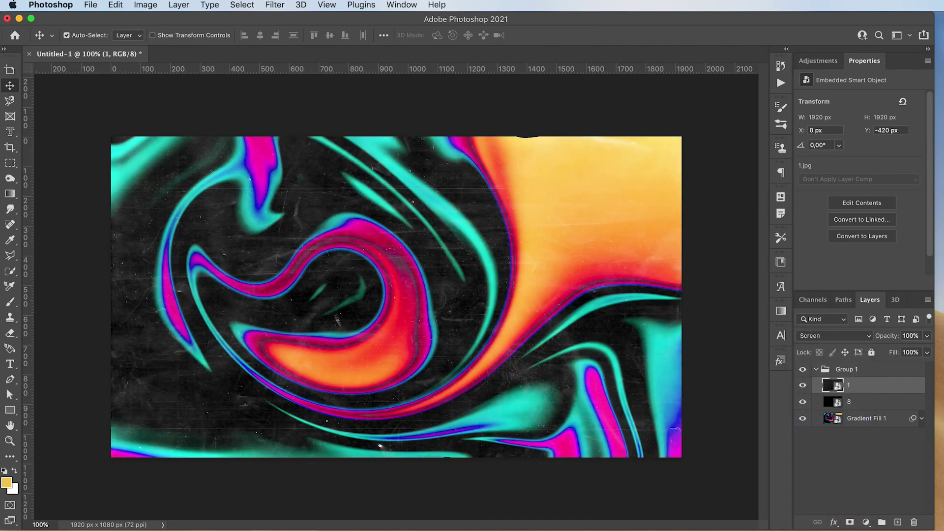
click(858, 425)
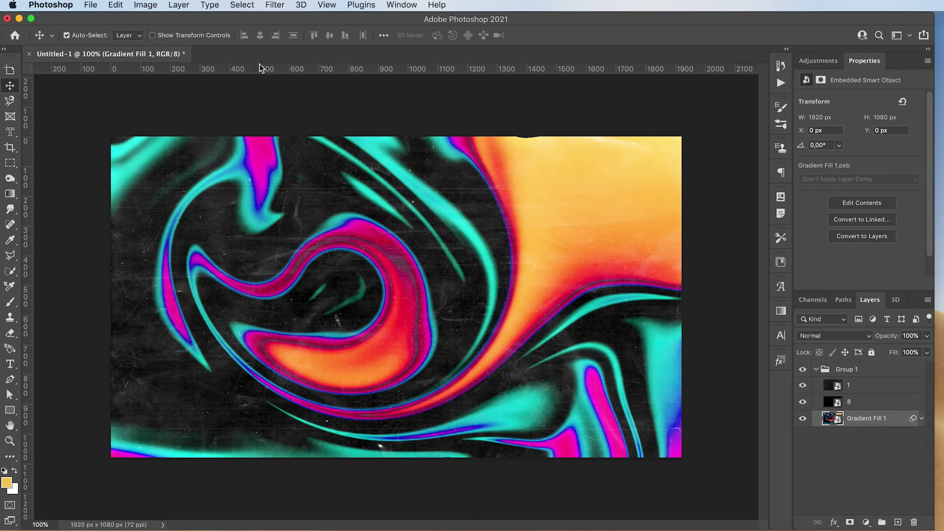
Apply Add Noise to Gradient Fill 1 at 8%, Gaussian, Monochromatic.
click(274, 6)
mouse_move(301, 202)
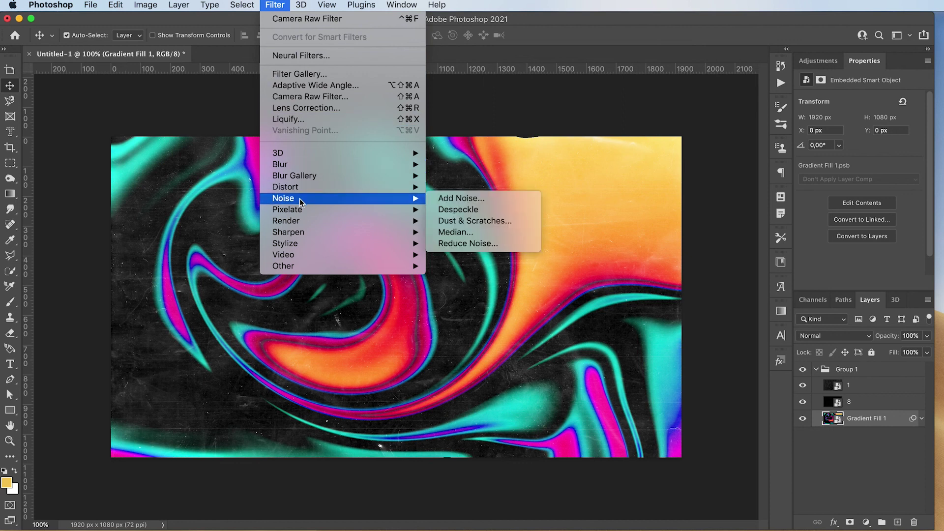
click(445, 199)
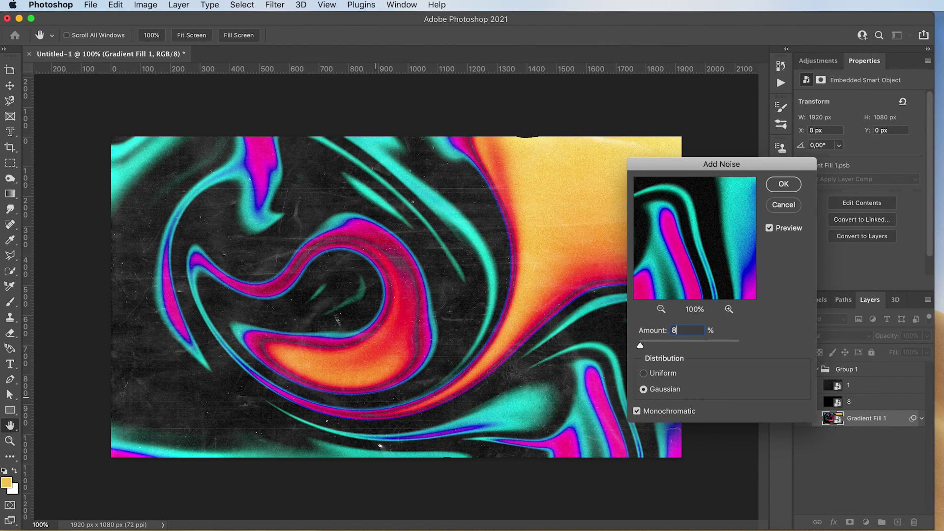
key(Return)
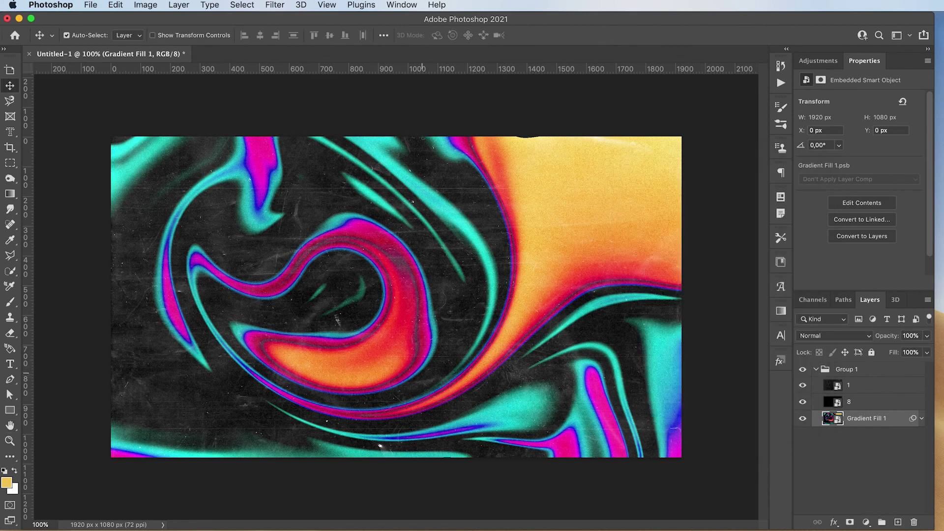